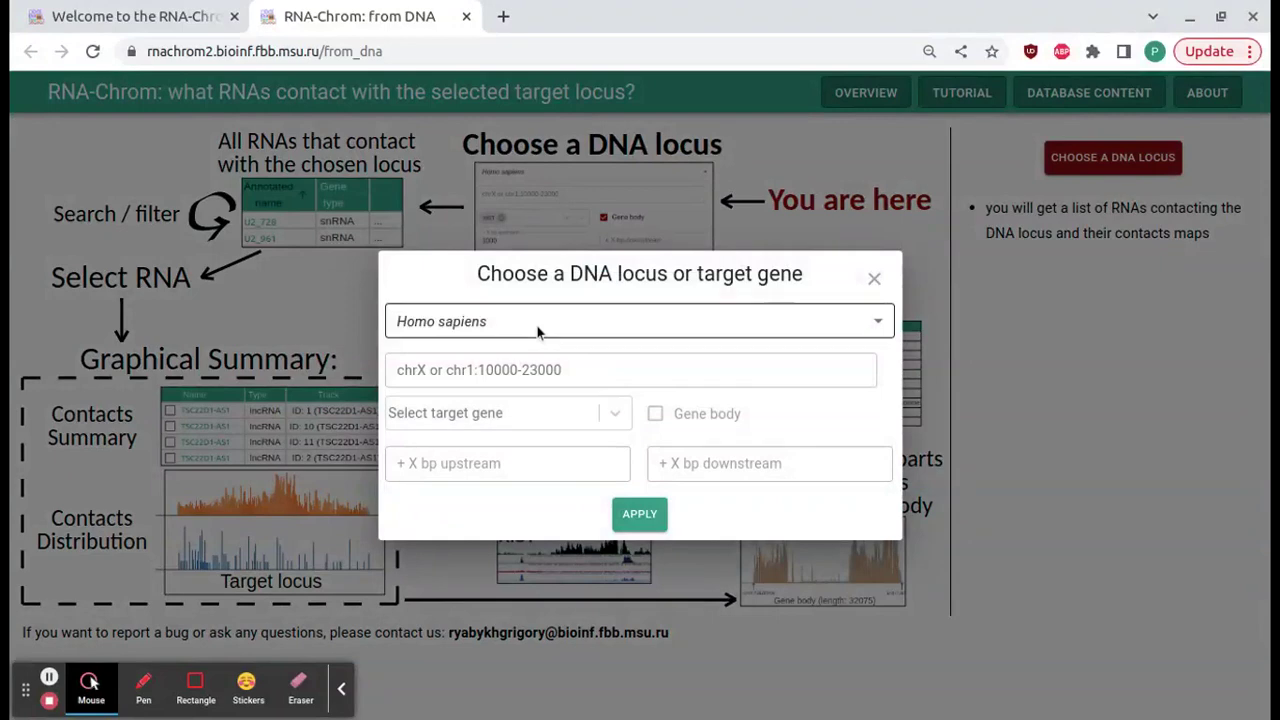
click(540, 330)
click(536, 354)
click(537, 362)
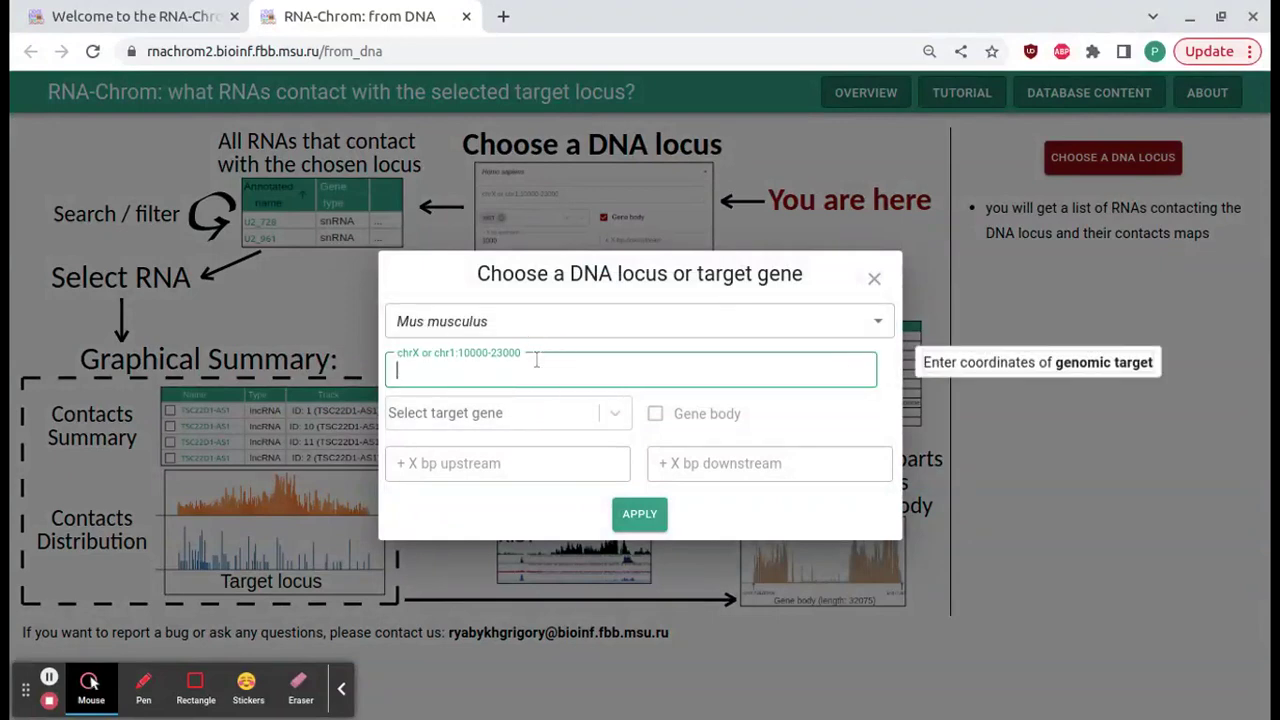
key(ctrl+v)
click(640, 514)
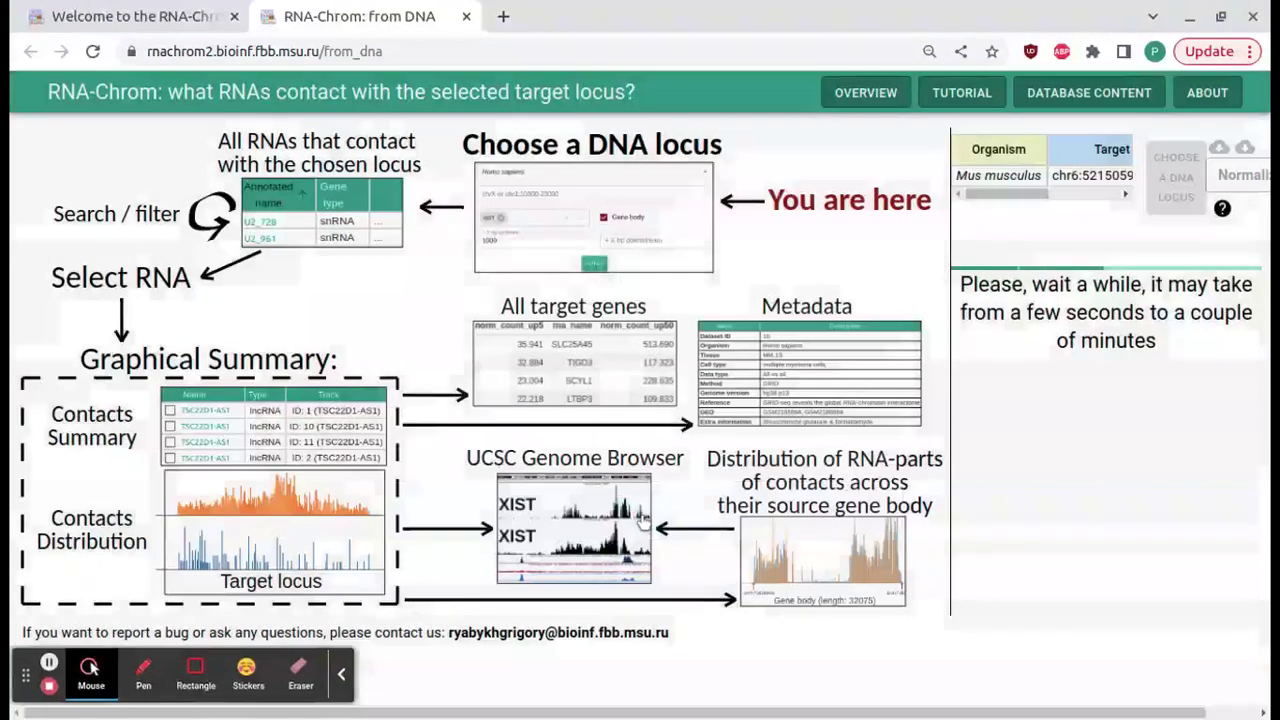
Start a second DNA locus query from the database home page and set its organism to Mus musculus
click(197, 30)
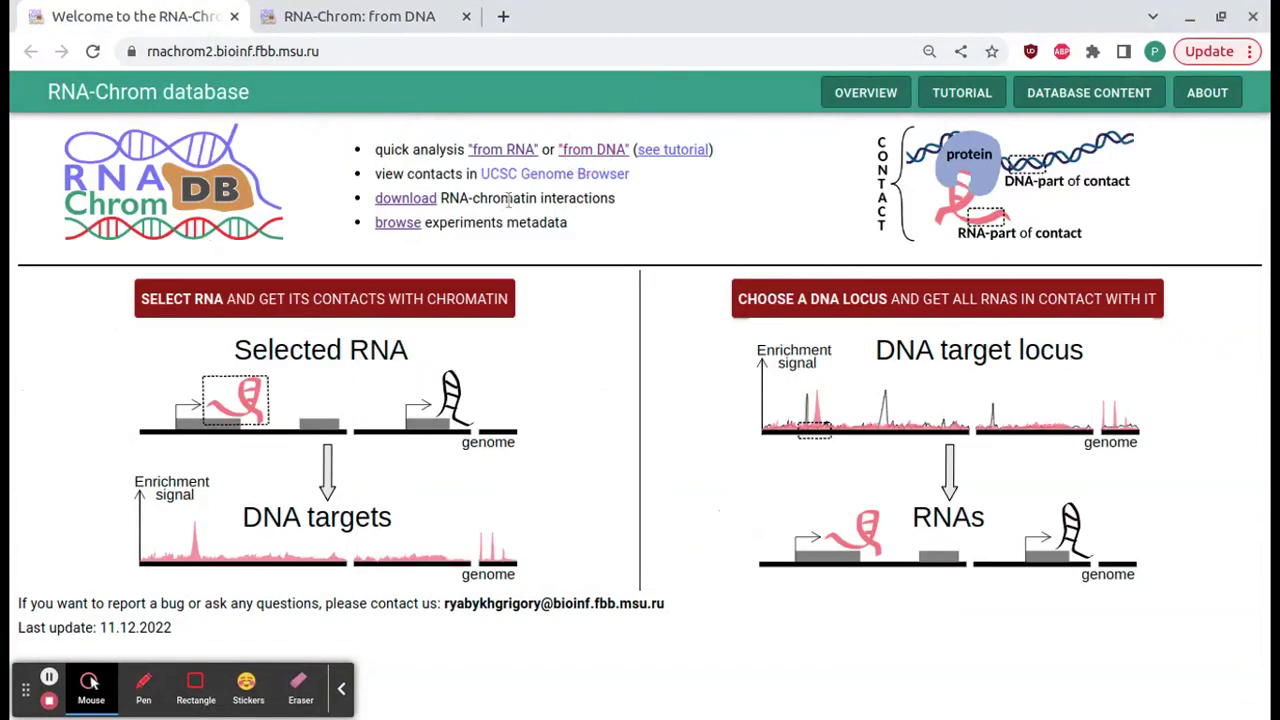
click(800, 394)
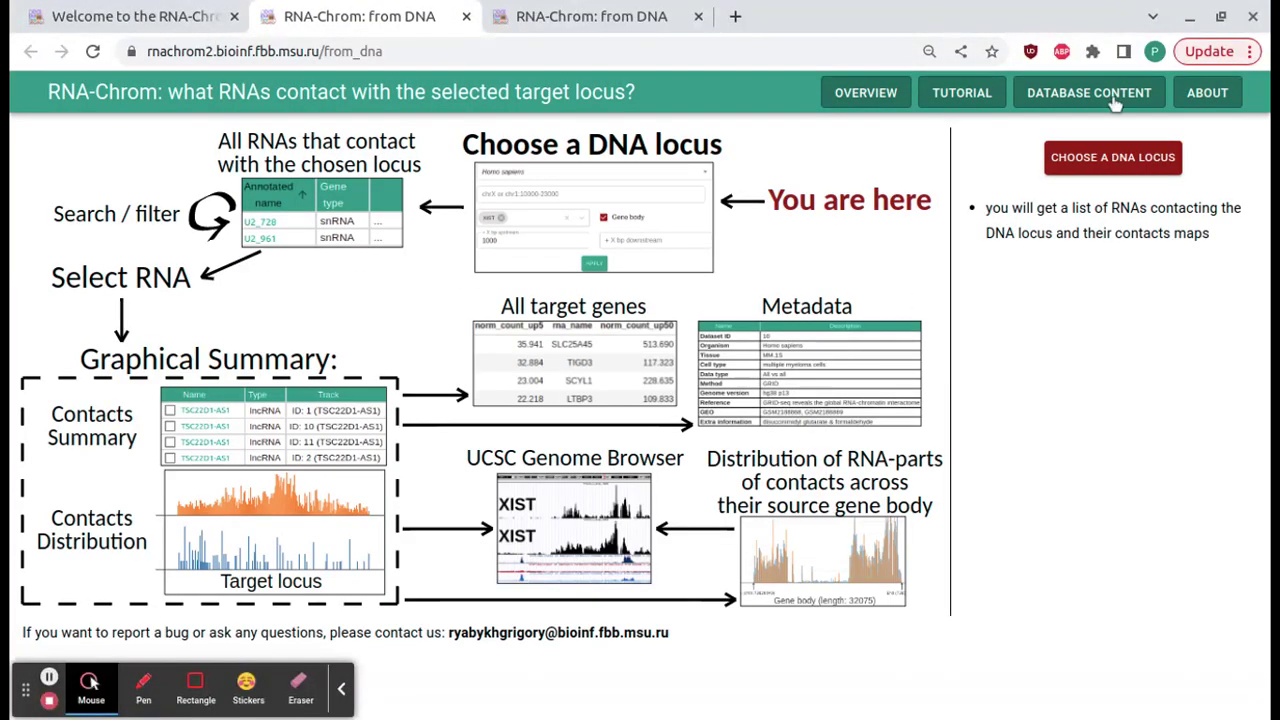
click(1108, 157)
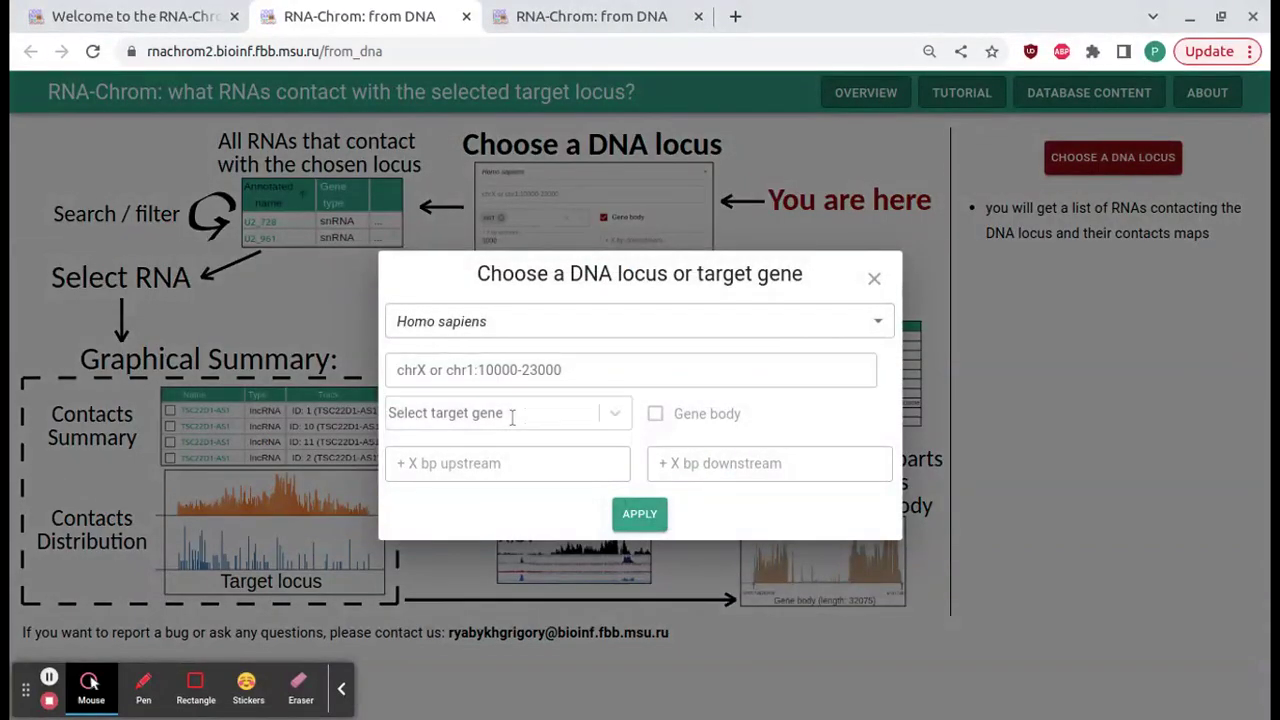
click(518, 321)
click(511, 353)
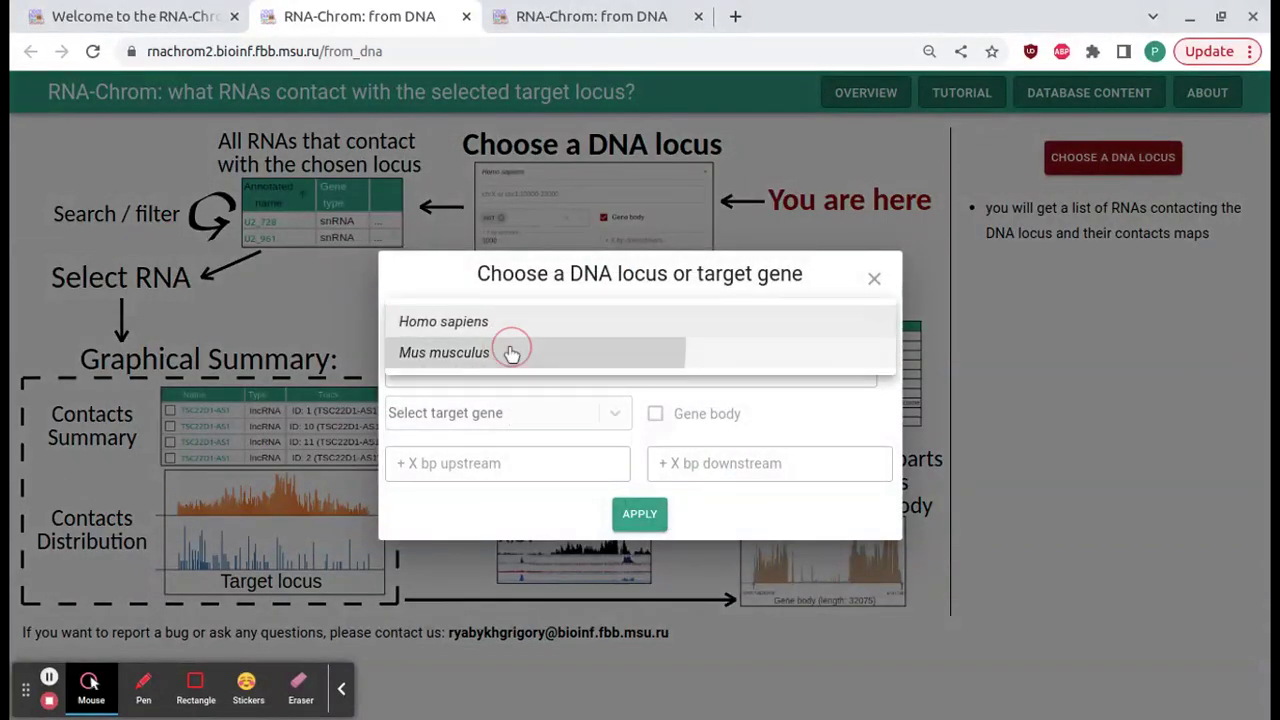
Select Hoxa1 as the target gene, extend it by 5000 bp upstream and 5000 bp downstream, and apply the query
click(480, 414)
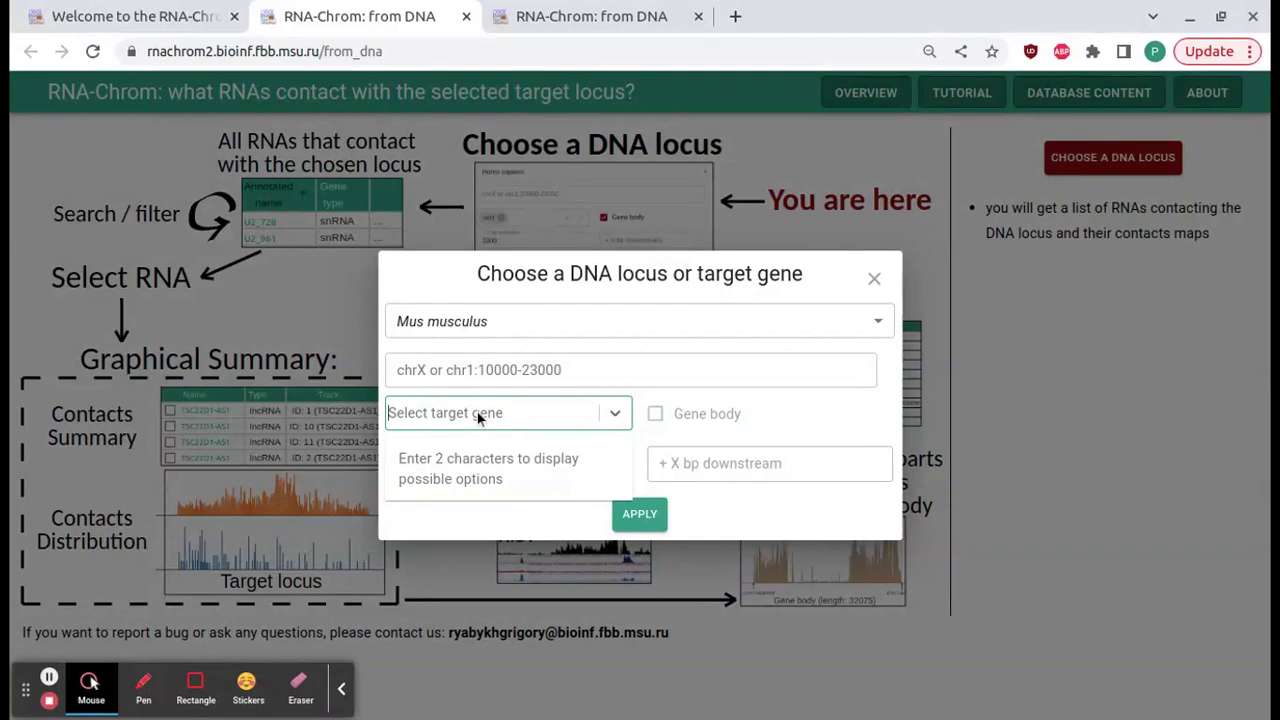
text(hoxa1)
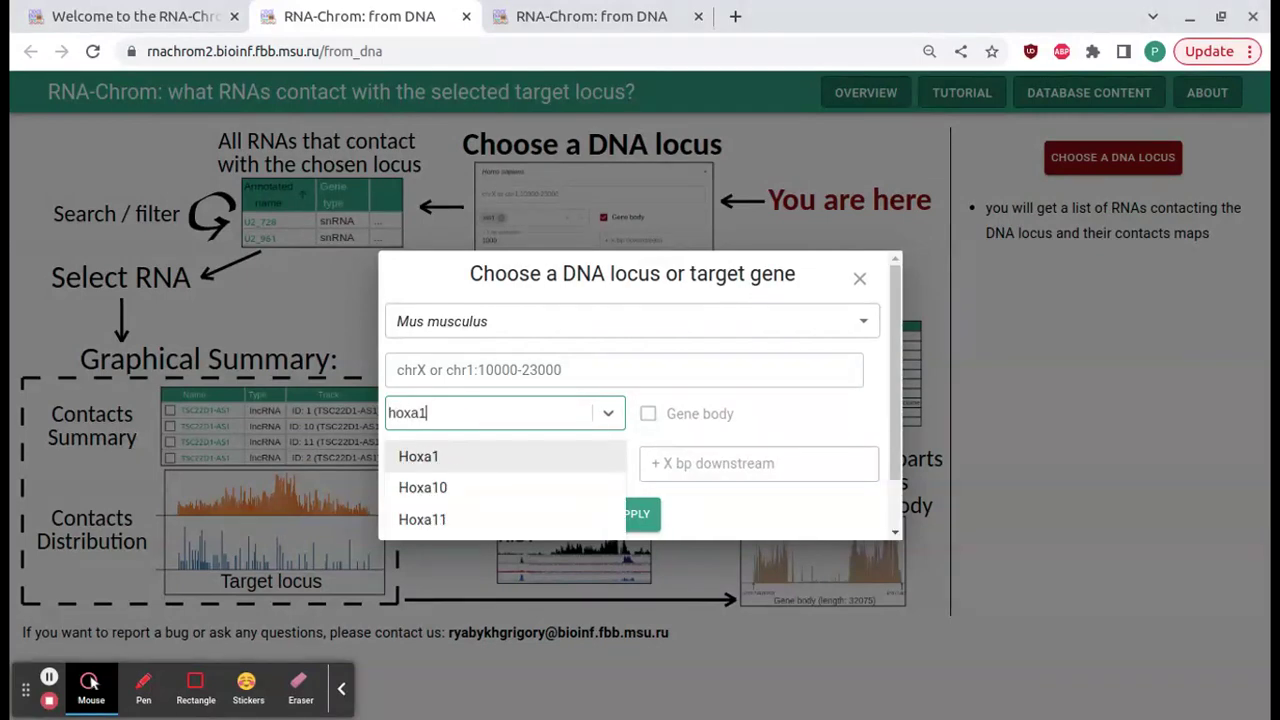
click(477, 462)
click(478, 462)
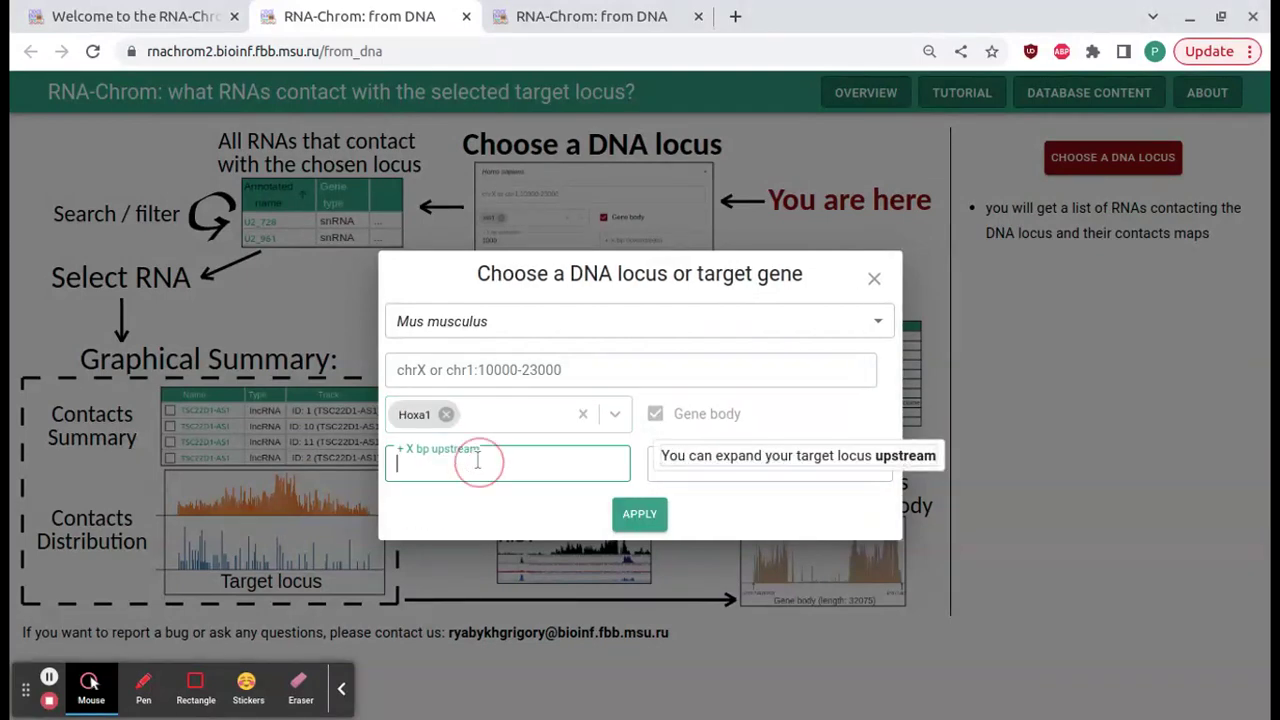
text(5000)
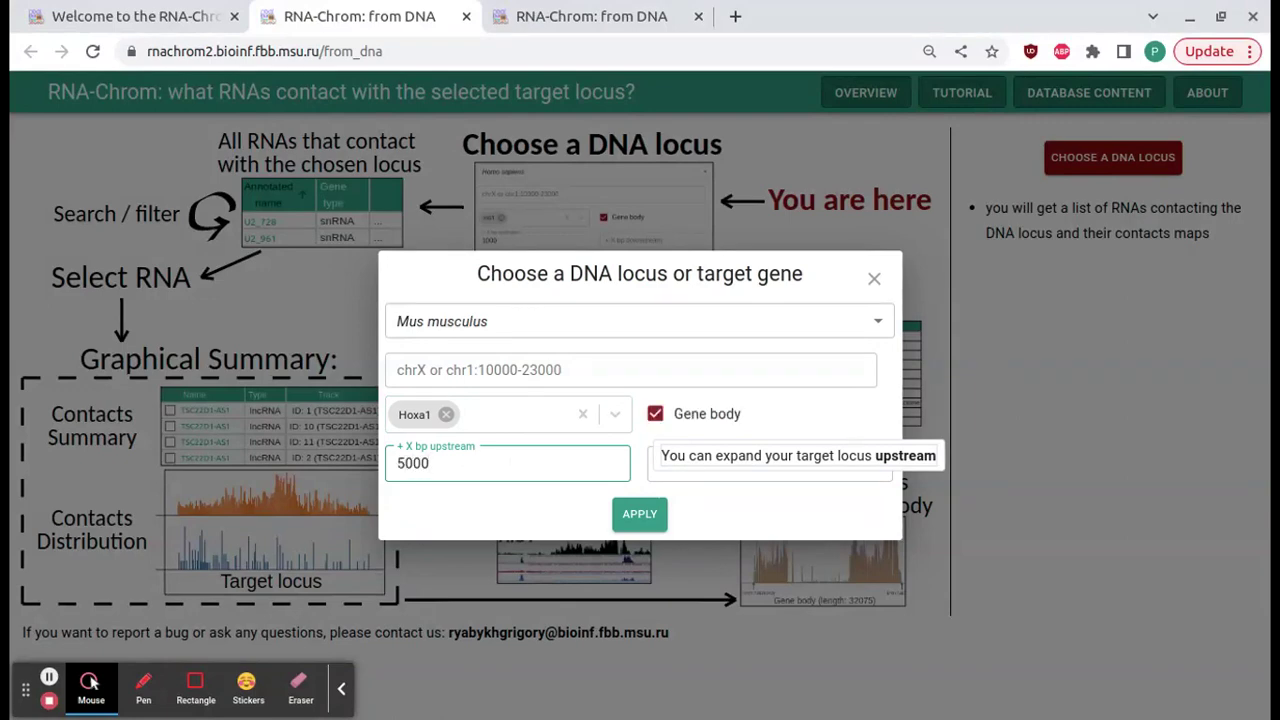
key(Tab)
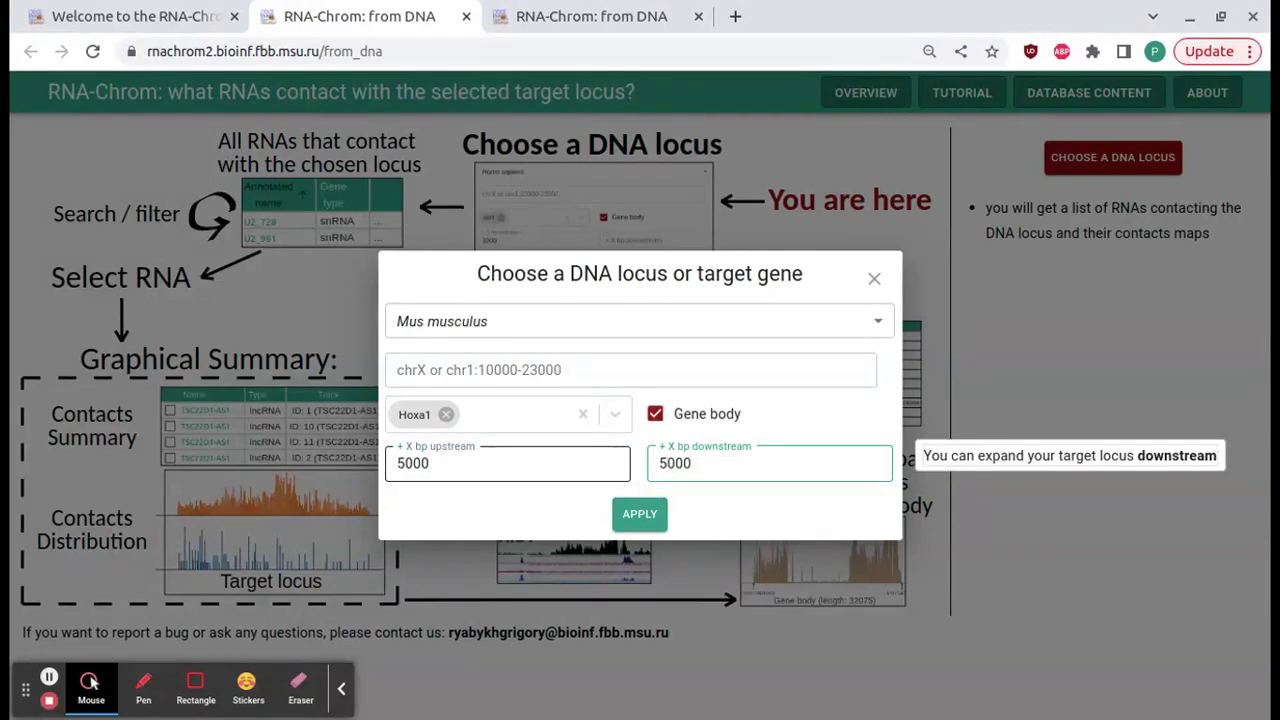
click(630, 515)
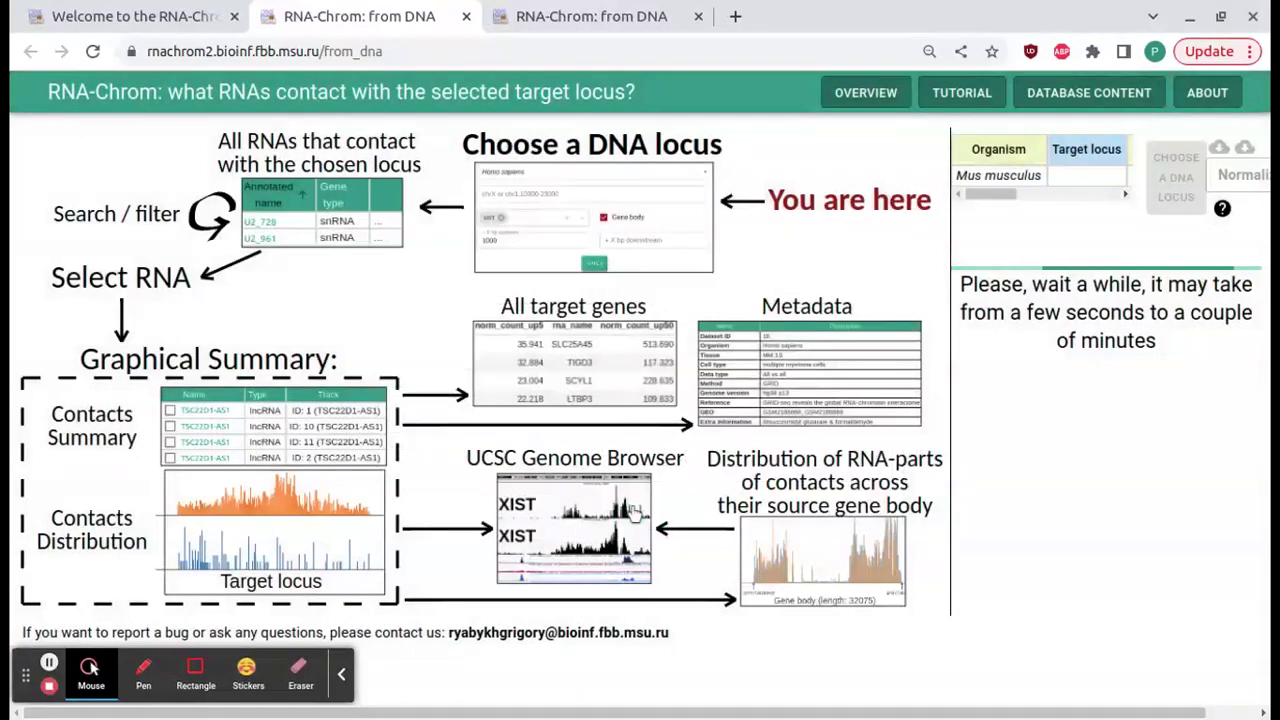
Compare the coordinate query's target locus with the one in the LSU-rRNA_Hsa_433 graphical summary opened from the Hoxa1 results
click(573, 19)
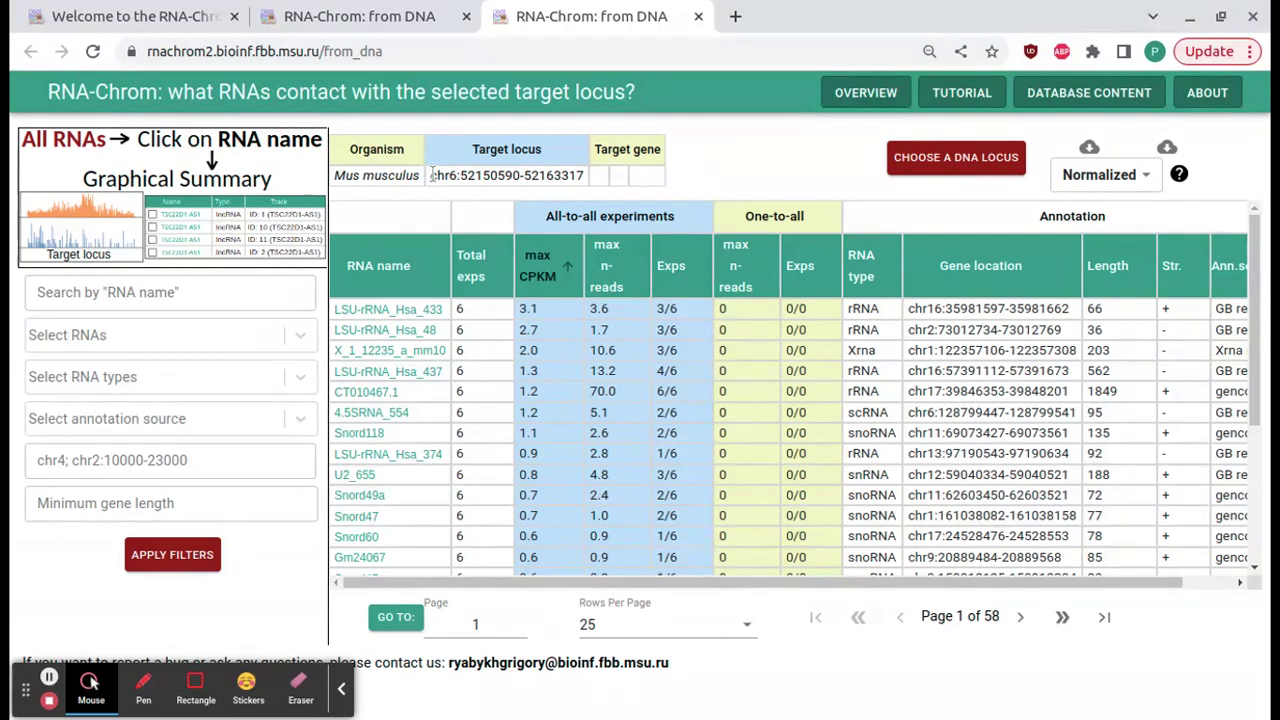
drag(432, 175, 583, 175)
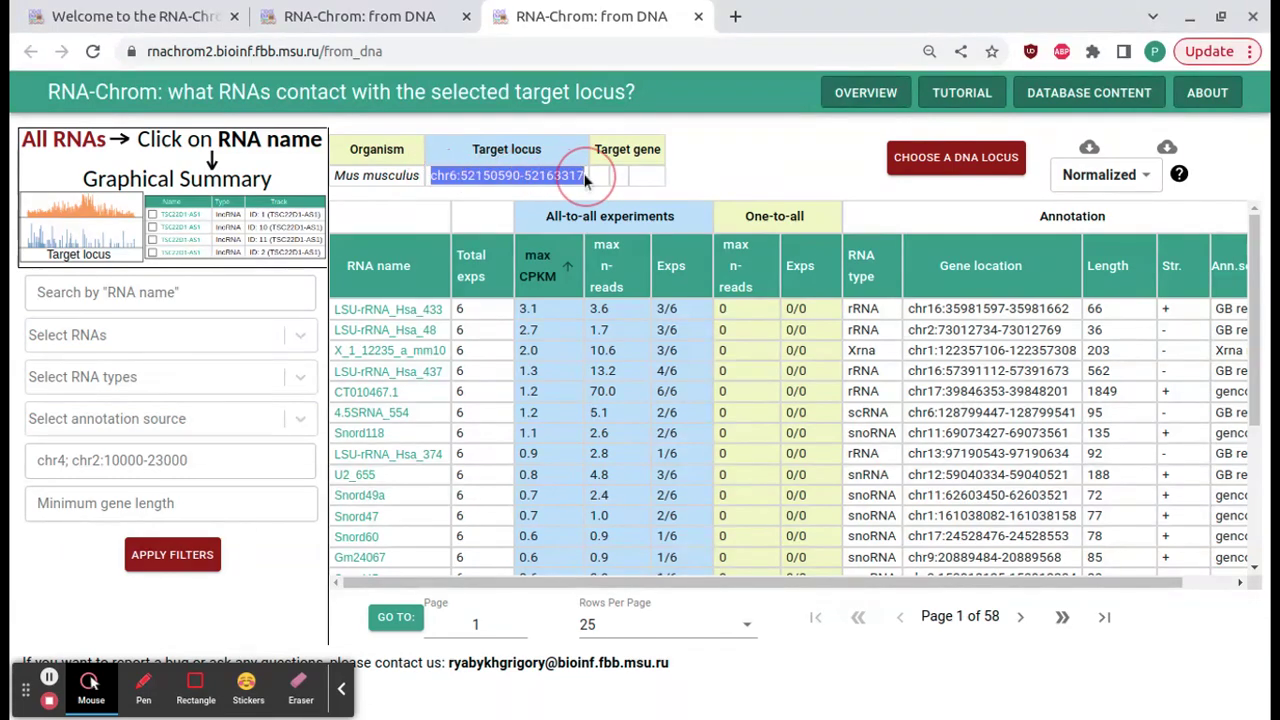
click(412, 30)
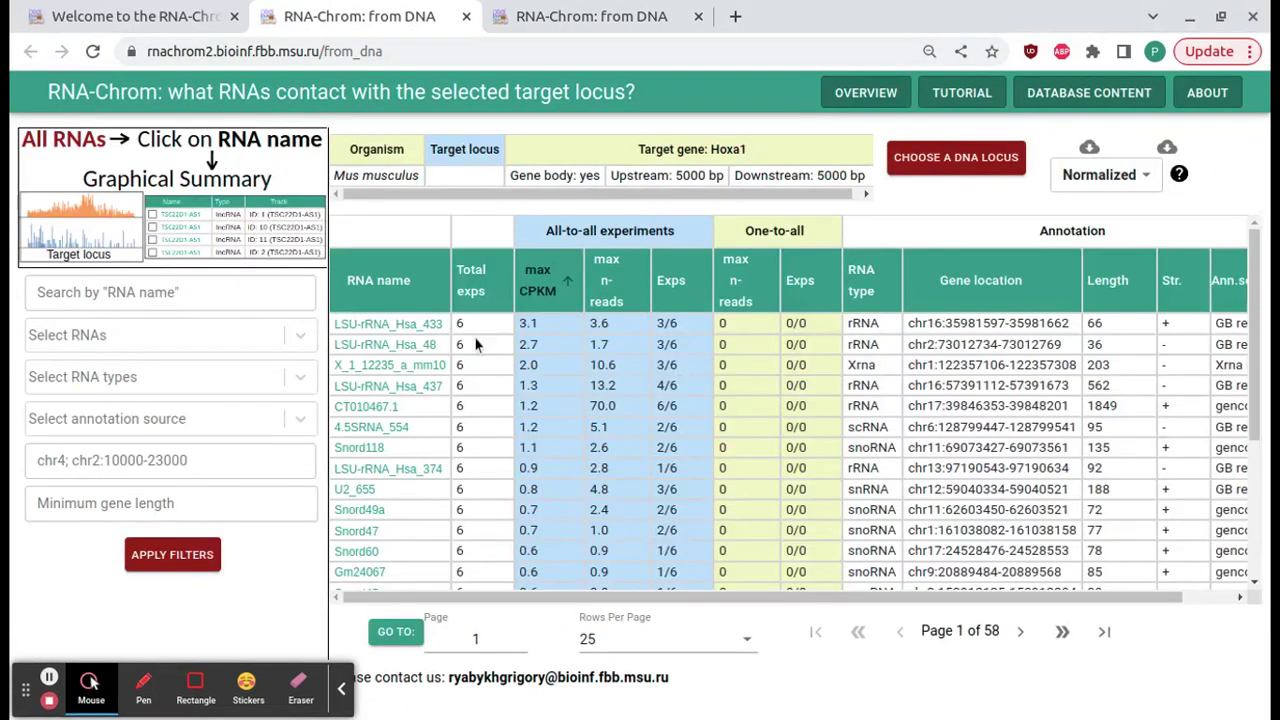
click(428, 323)
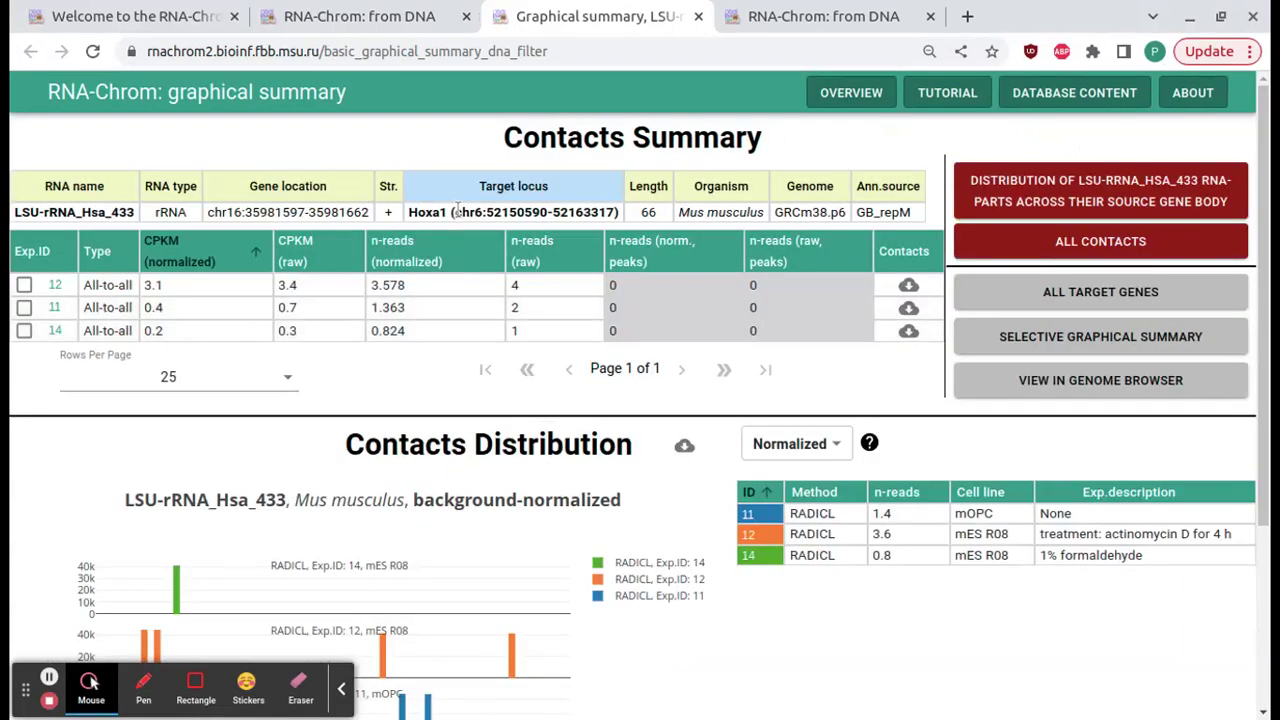
drag(455, 212, 612, 220)
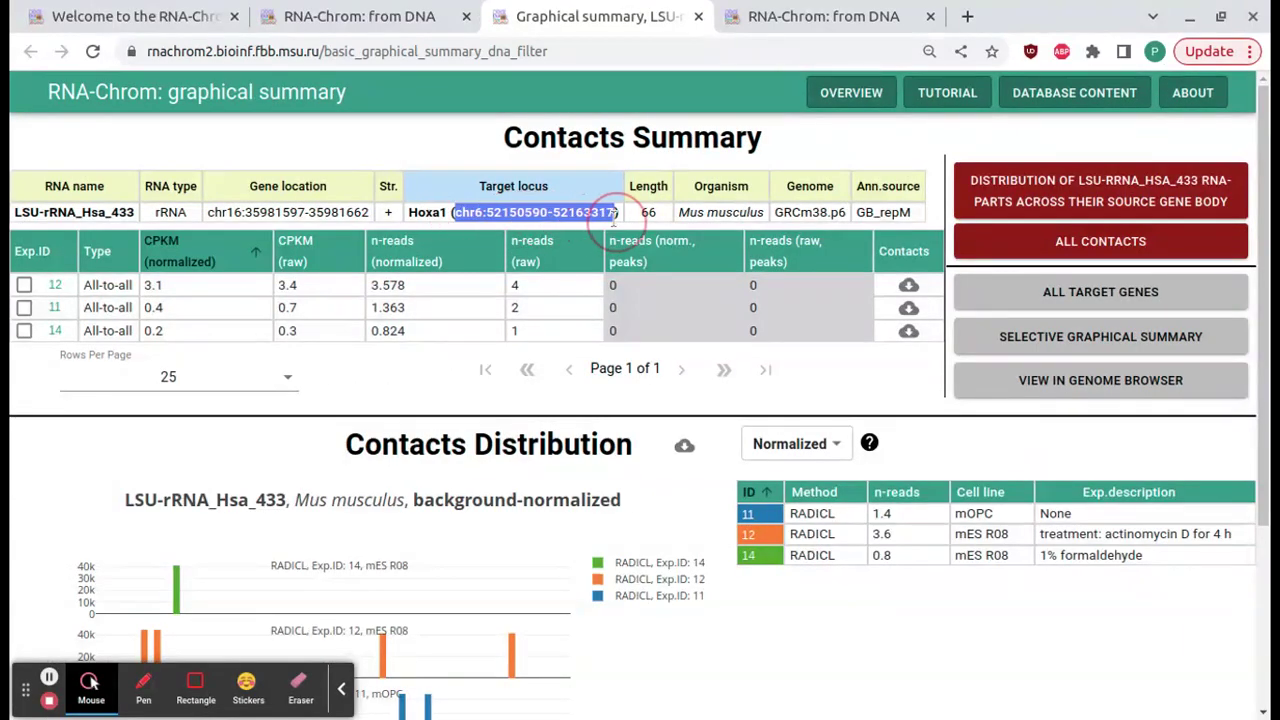
Check the target gene header of the Hoxa1 results and return to the coordinate query's results
click(427, 28)
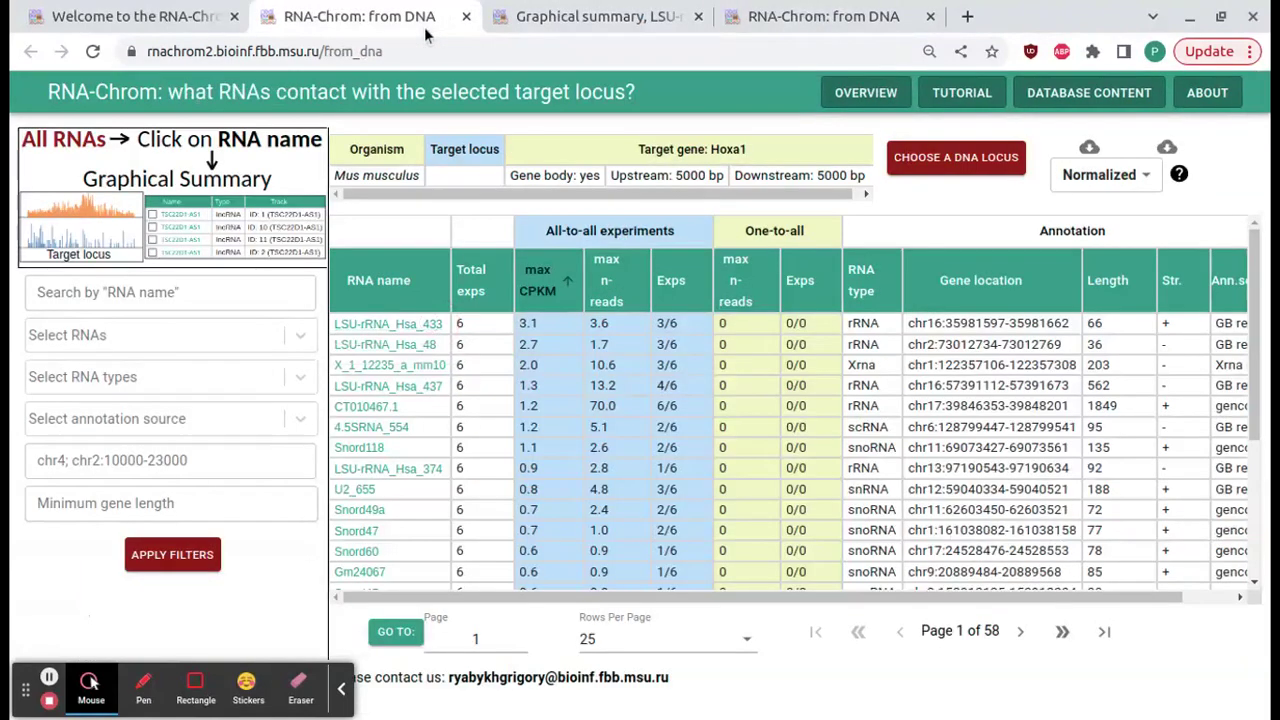
double_click(724, 149)
click(761, 27)
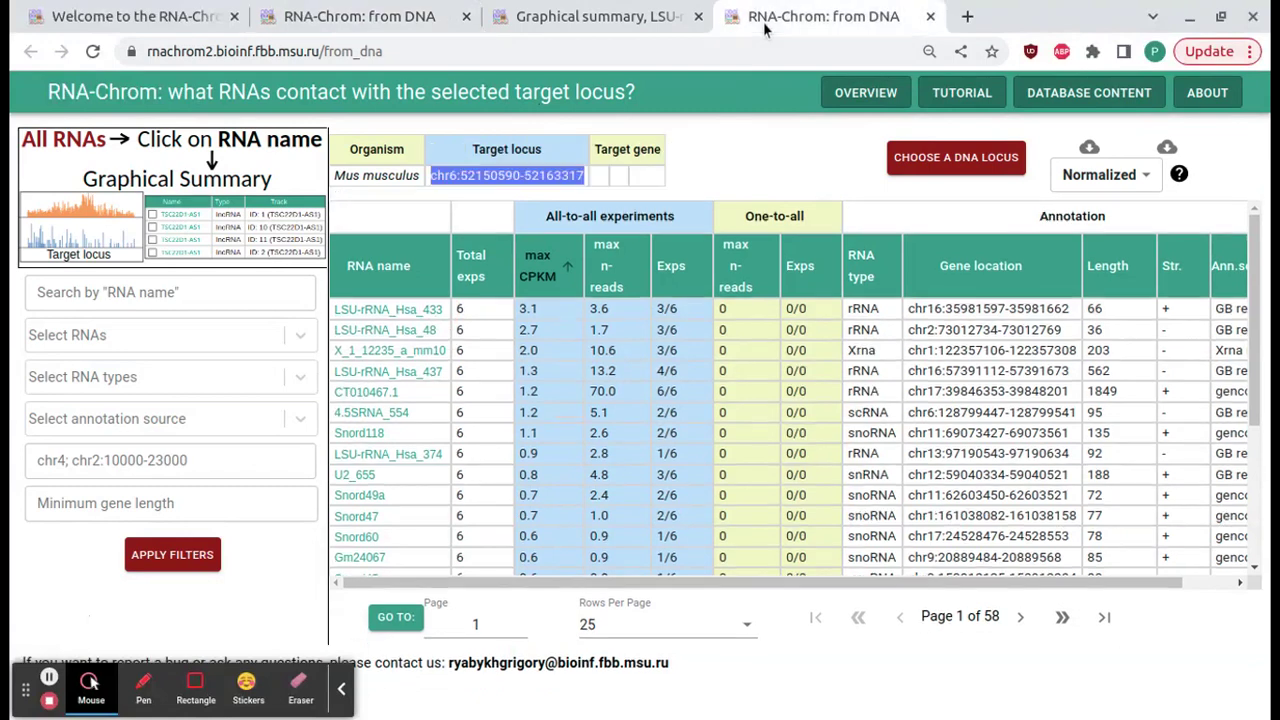
click(715, 159)
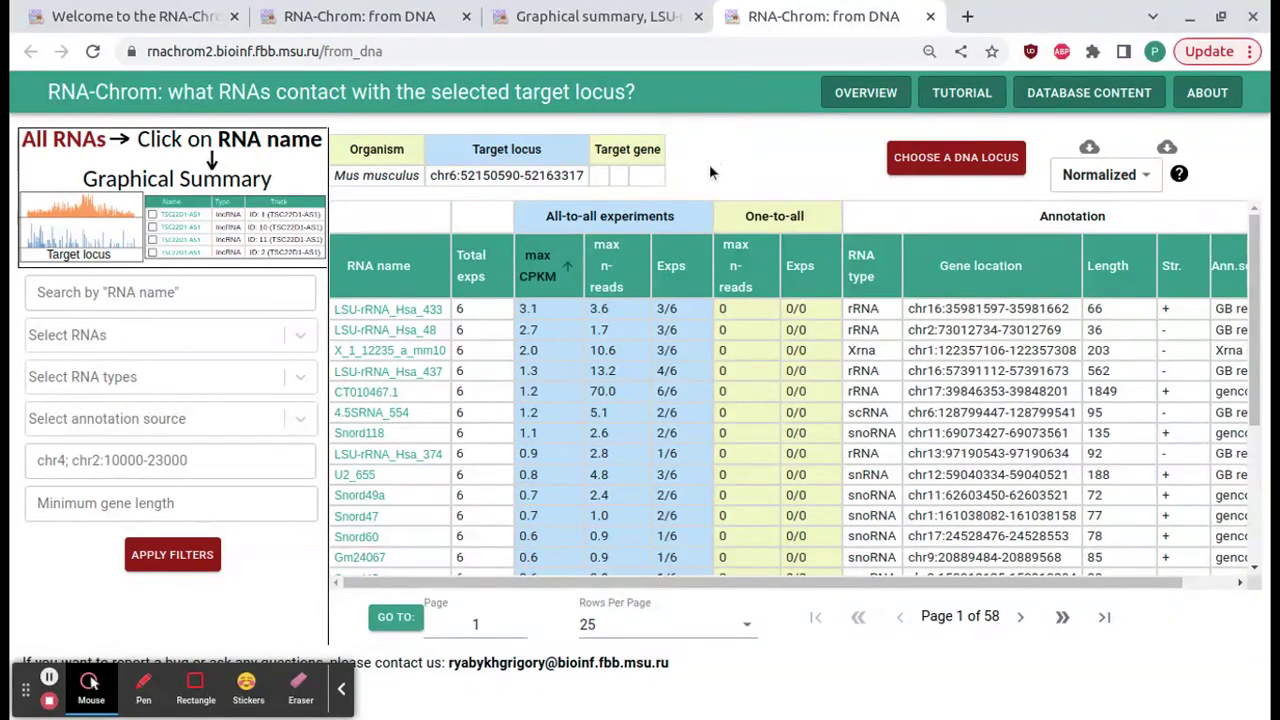
Filter the contacting RNAs to annotation source gencode and RNA type lincRNA
click(184, 418)
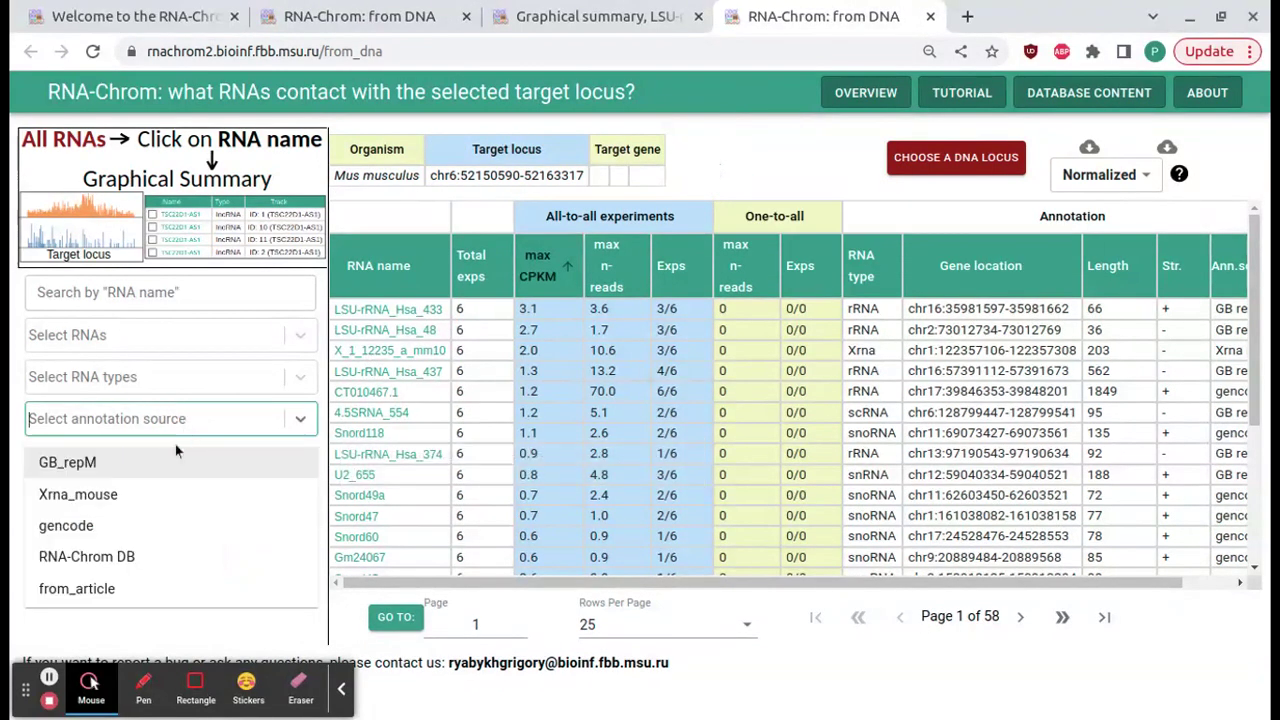
click(168, 527)
click(110, 375)
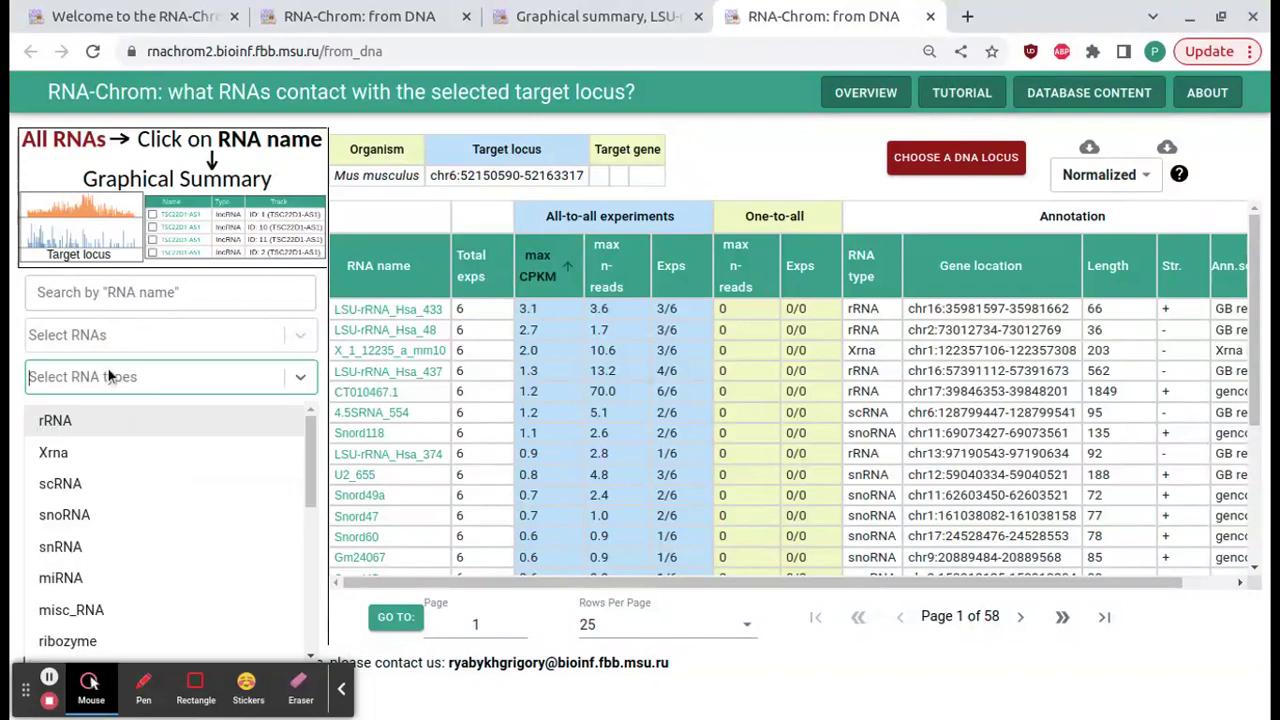
scroll(130, 580, down, 1)
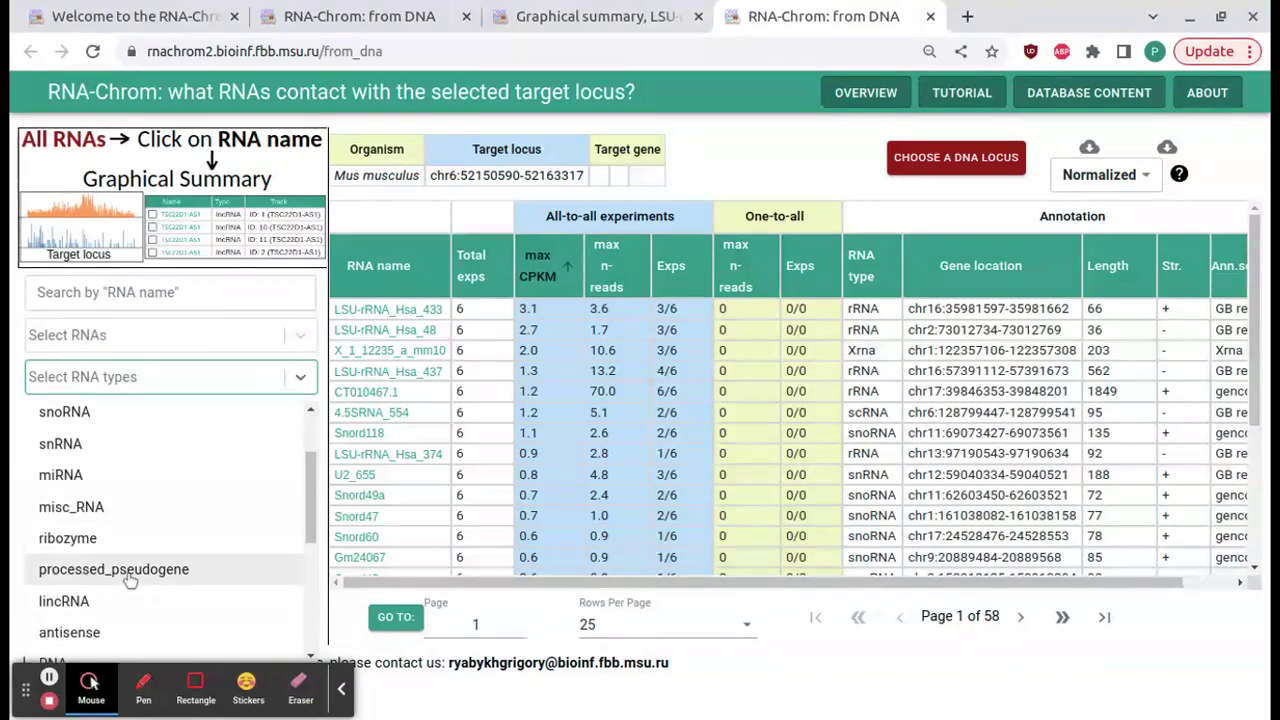
click(130, 604)
click(172, 561)
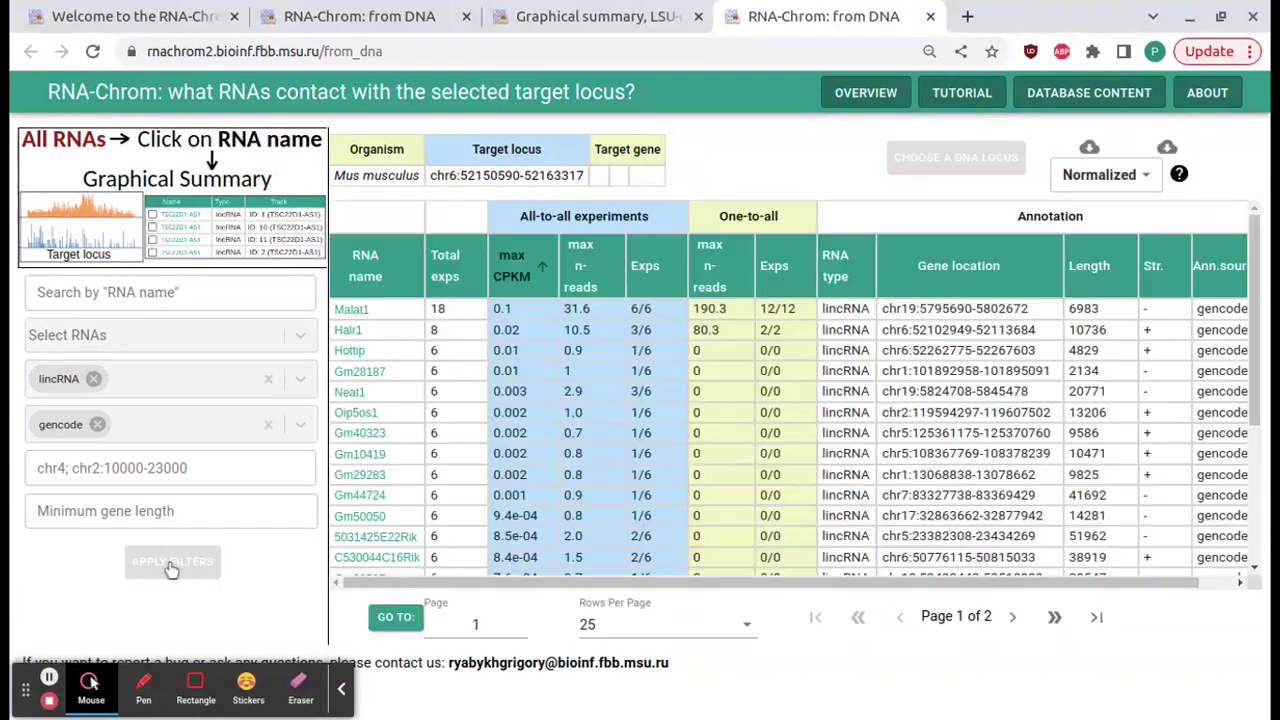
Sort the RNAs by one-to-all max n-reads and highlight Halr1's all-to-all and one-to-all experiment counts
click(713, 287)
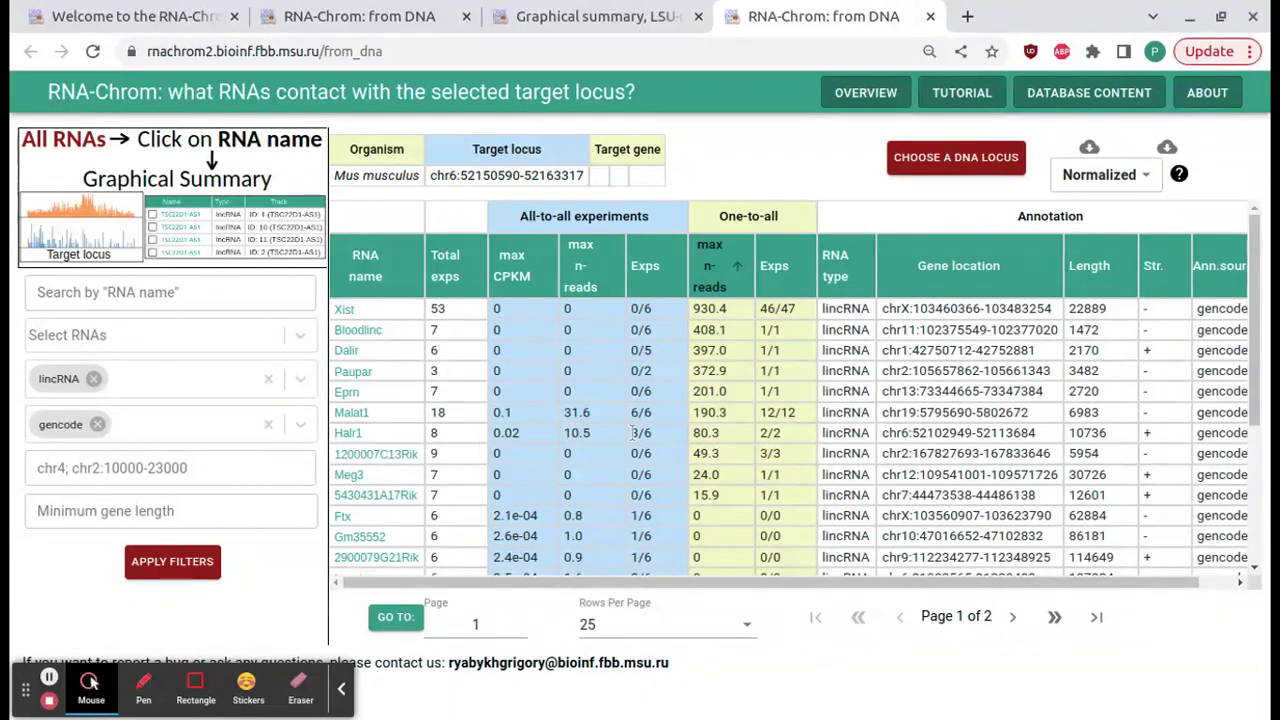
drag(634, 432, 652, 432)
mouse_move(760, 434)
mouse_down()
mouse_move(798, 434)
mouse_move(784, 434)
mouse_up()
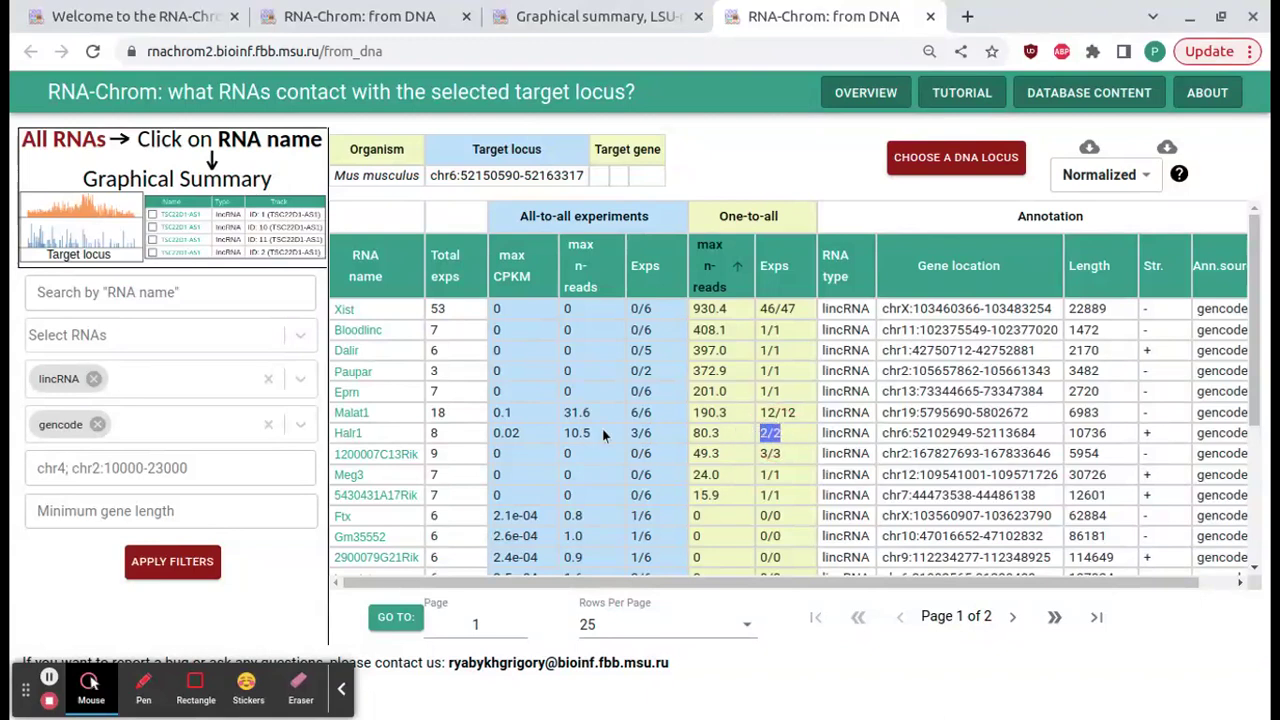
Open the graphical summary of Halr1 and highlight its Contacts Summary, Contacts Distribution and target locus headings
click(360, 439)
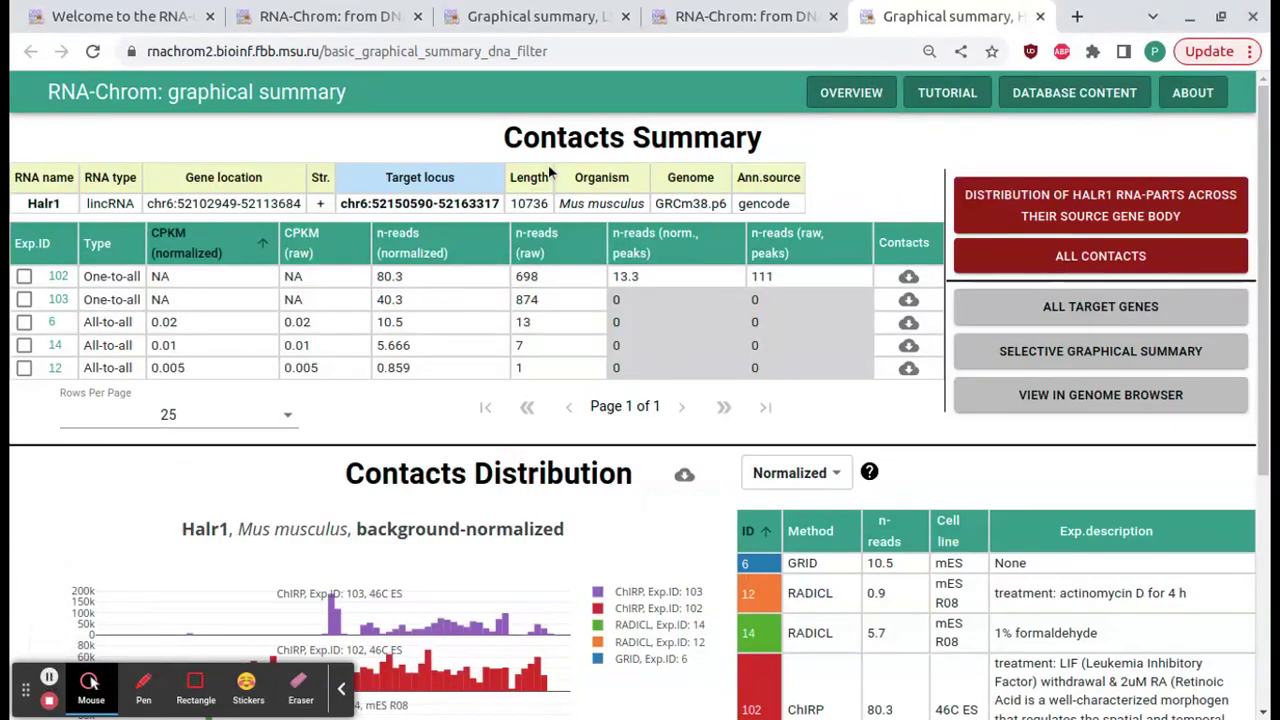
drag(505, 137, 757, 141)
click(398, 500)
drag(348, 474, 630, 470)
click(628, 468)
drag(397, 176, 455, 177)
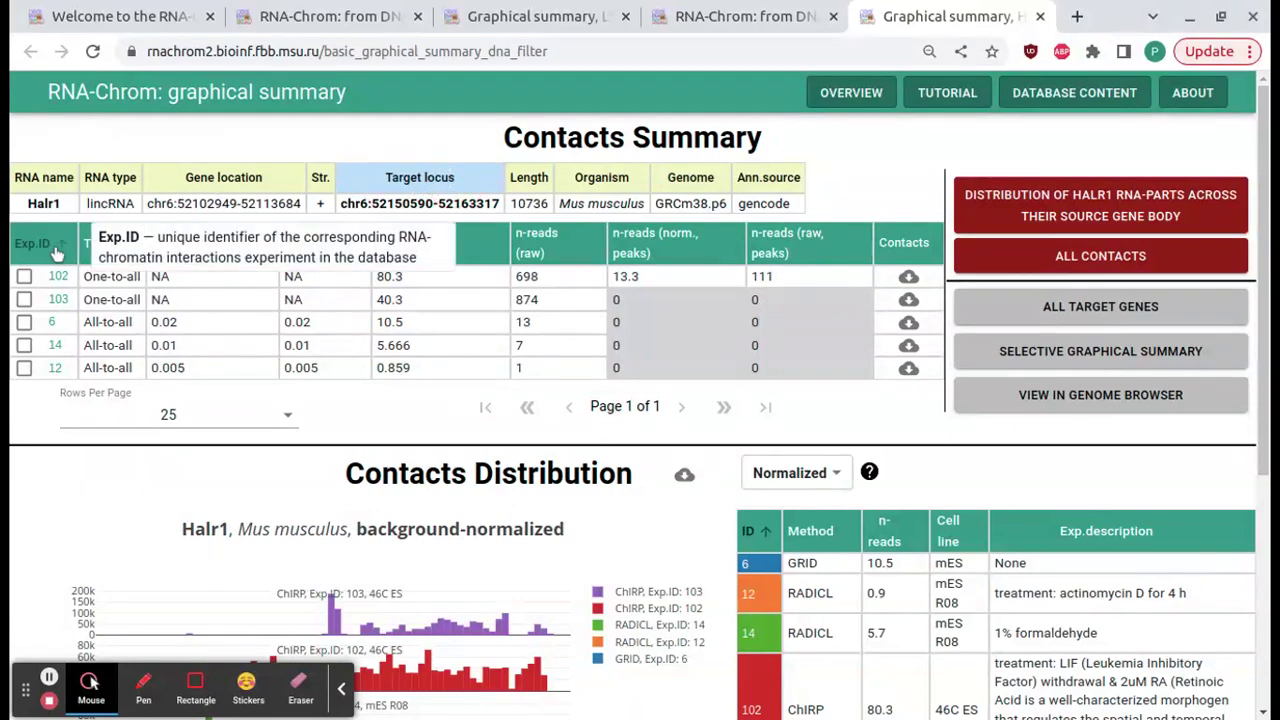
Download the contacts CSV file for experiment 103 and clear that experiment's selection
mouse_move(60, 279)
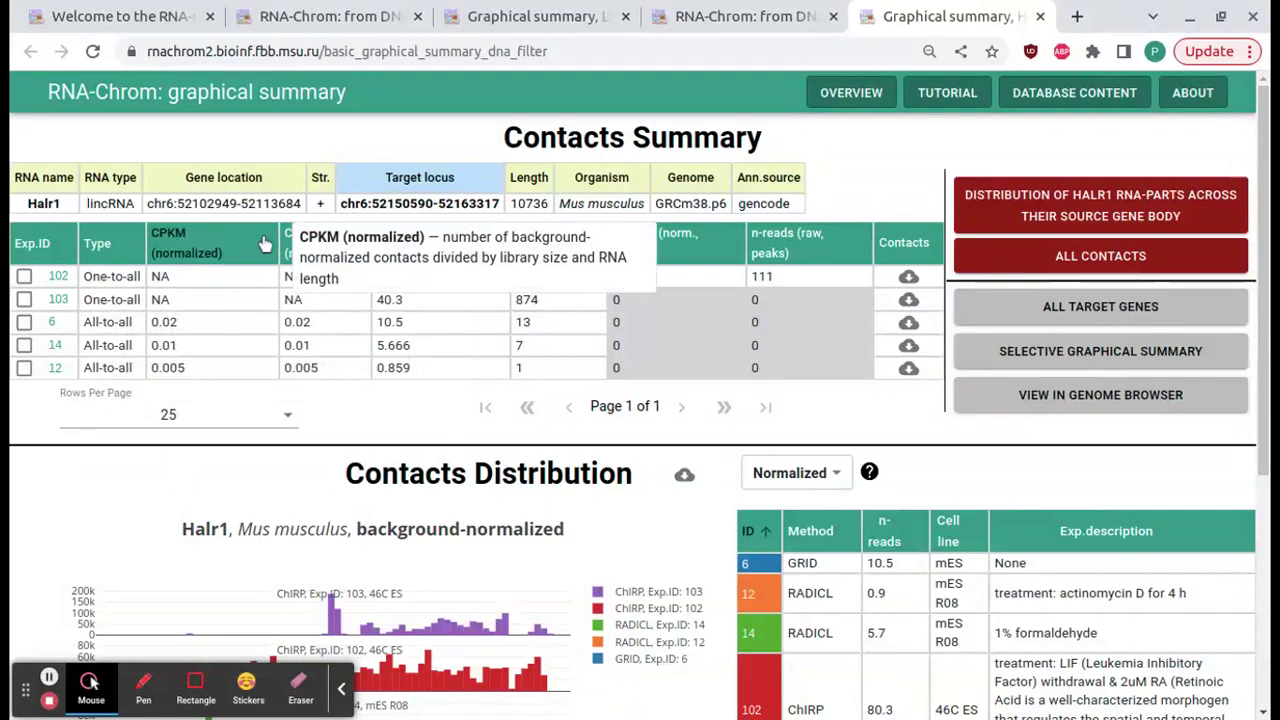
mouse_move(685, 259)
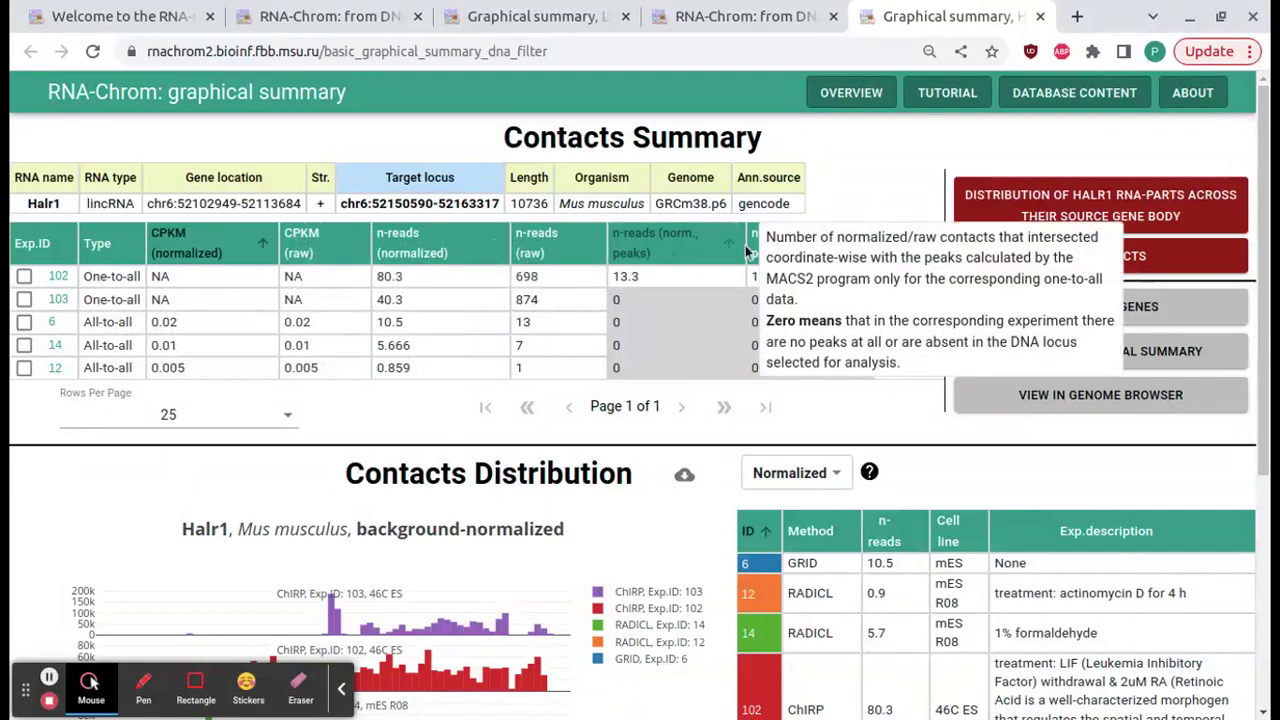
mouse_move(910, 238)
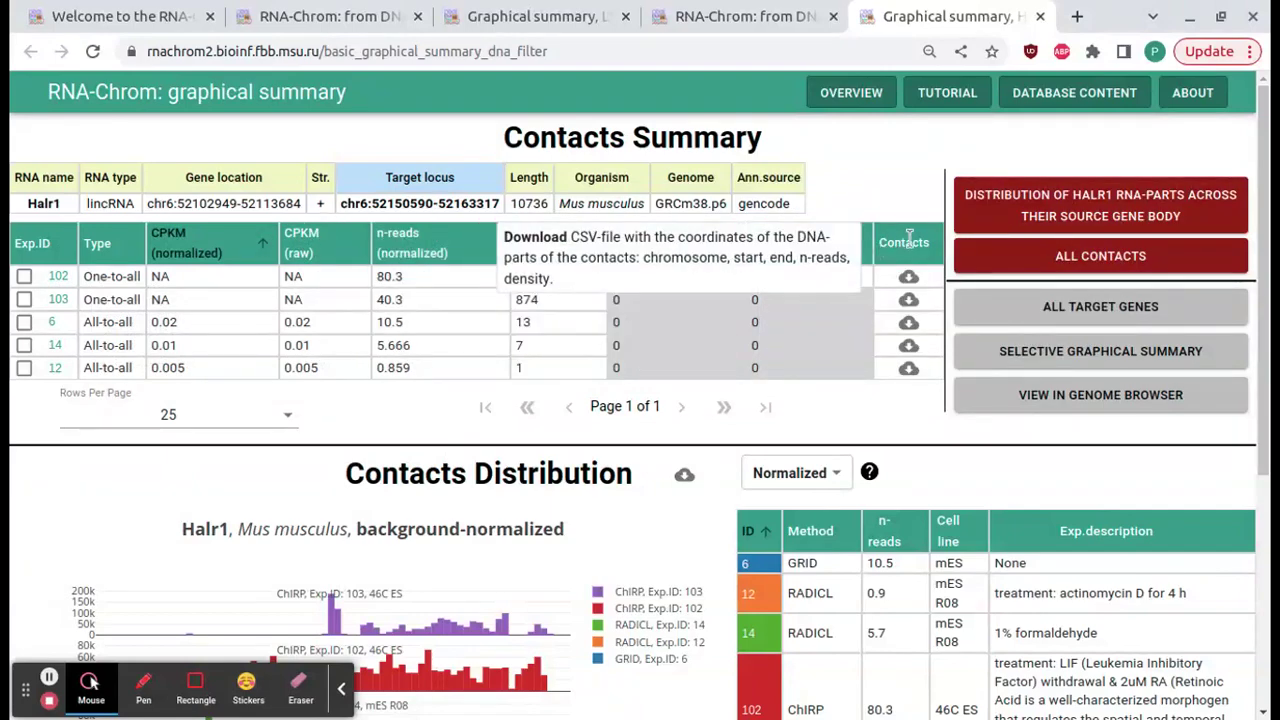
click(909, 301)
click(816, 194)
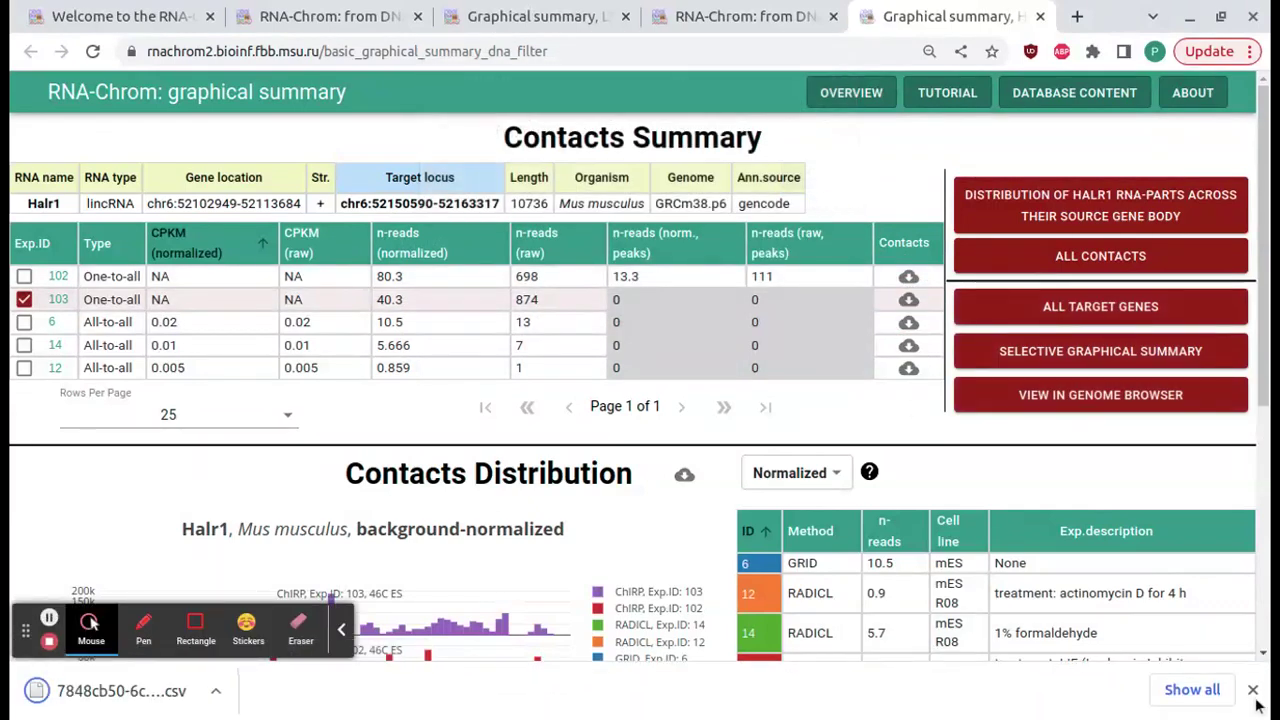
click(1253, 690)
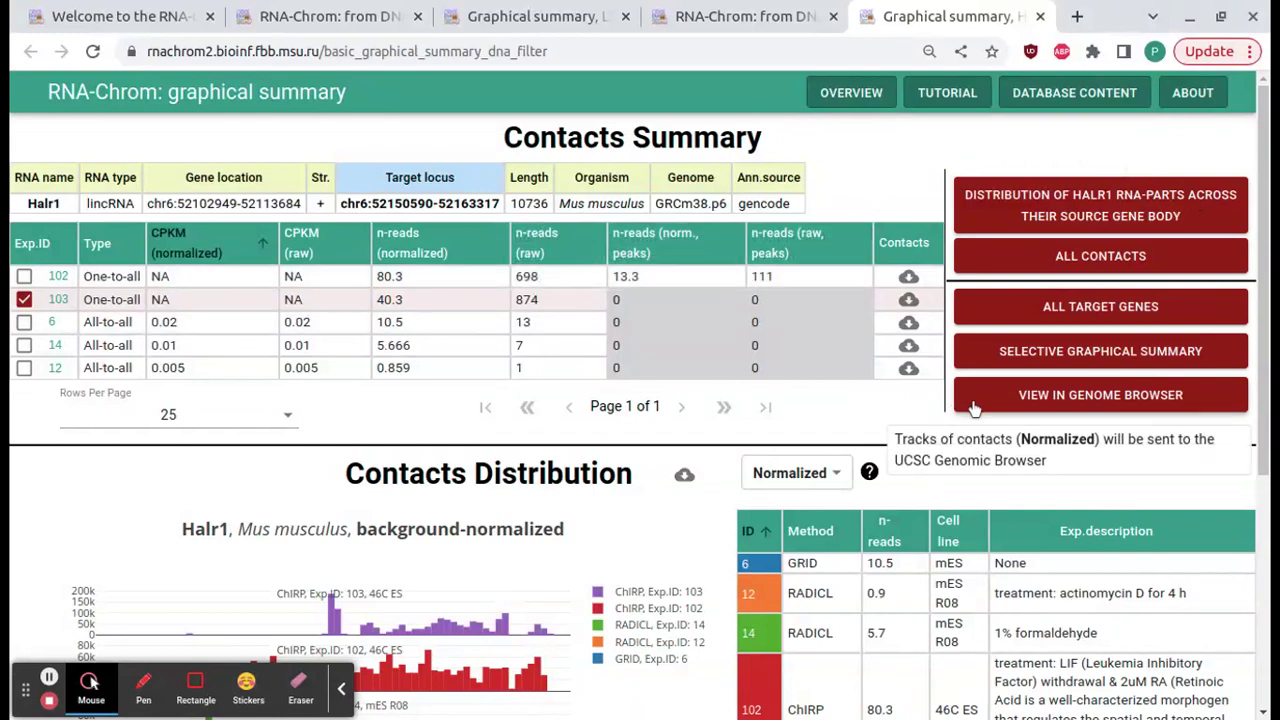
click(623, 295)
Switch Halr1's Contacts Distribution chart from normalized to raw data
scroll(700, 410, down, 5)
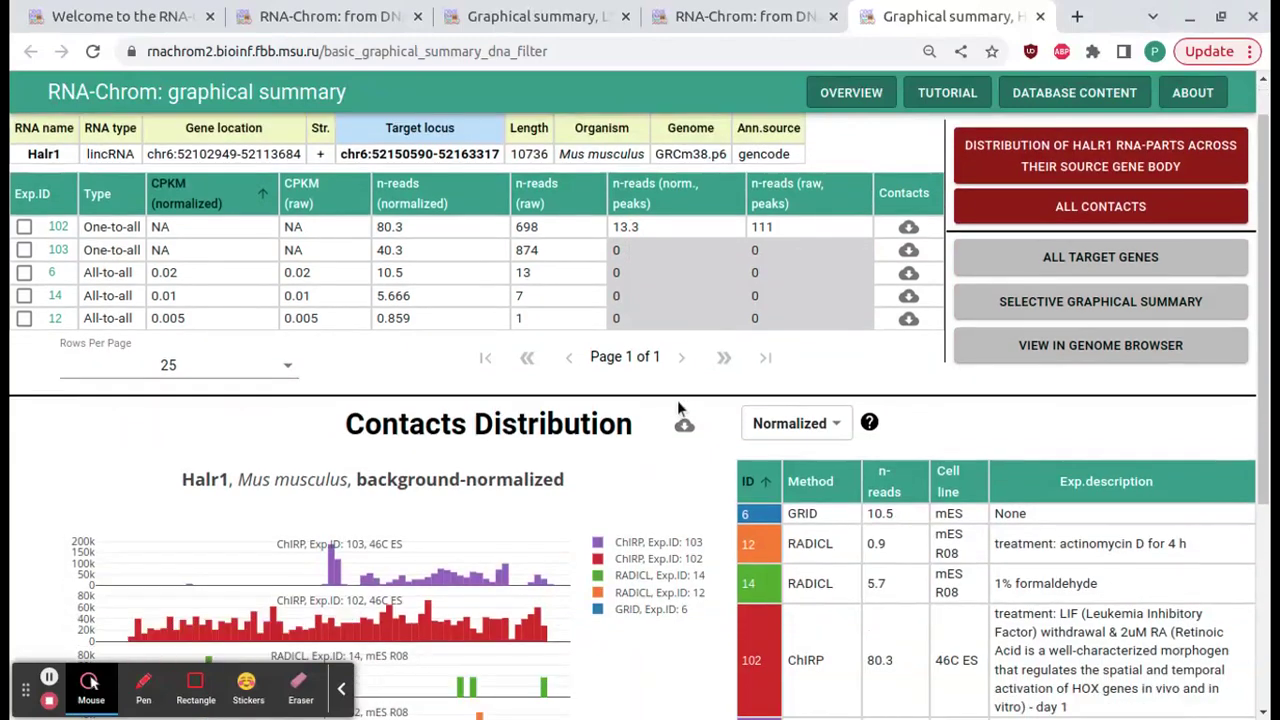
scroll(697, 410, down, 1)
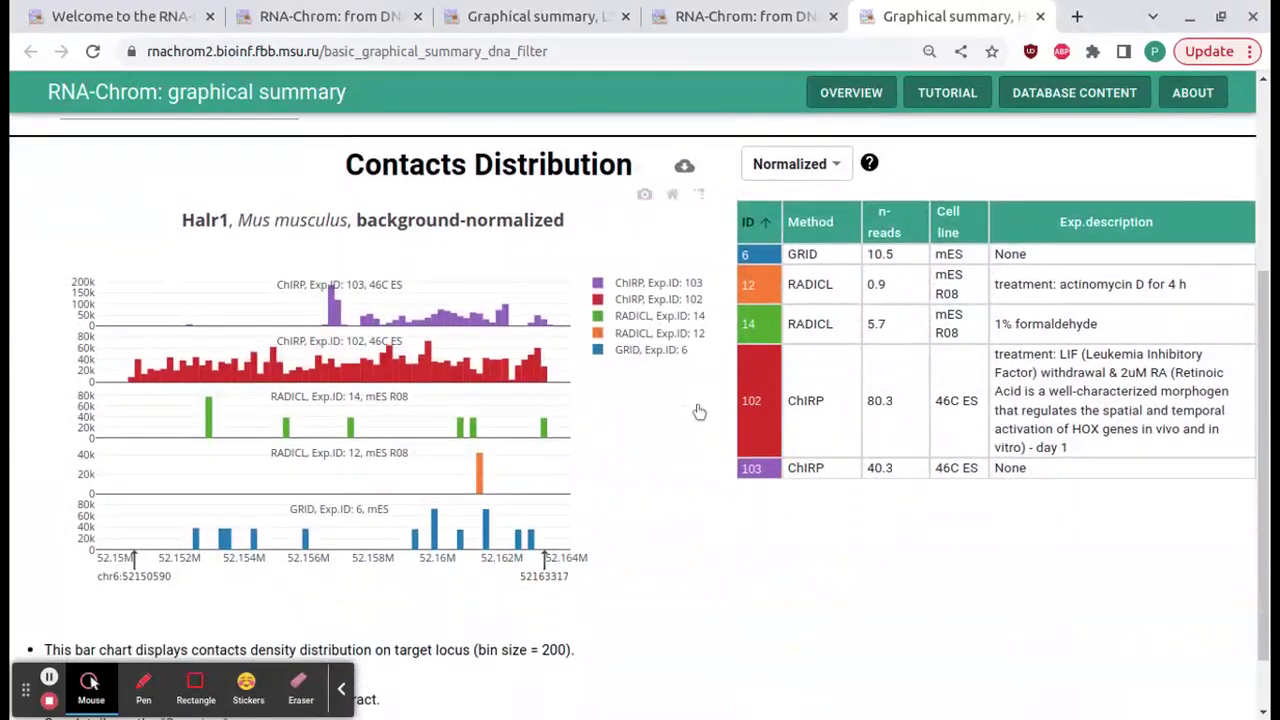
click(338, 692)
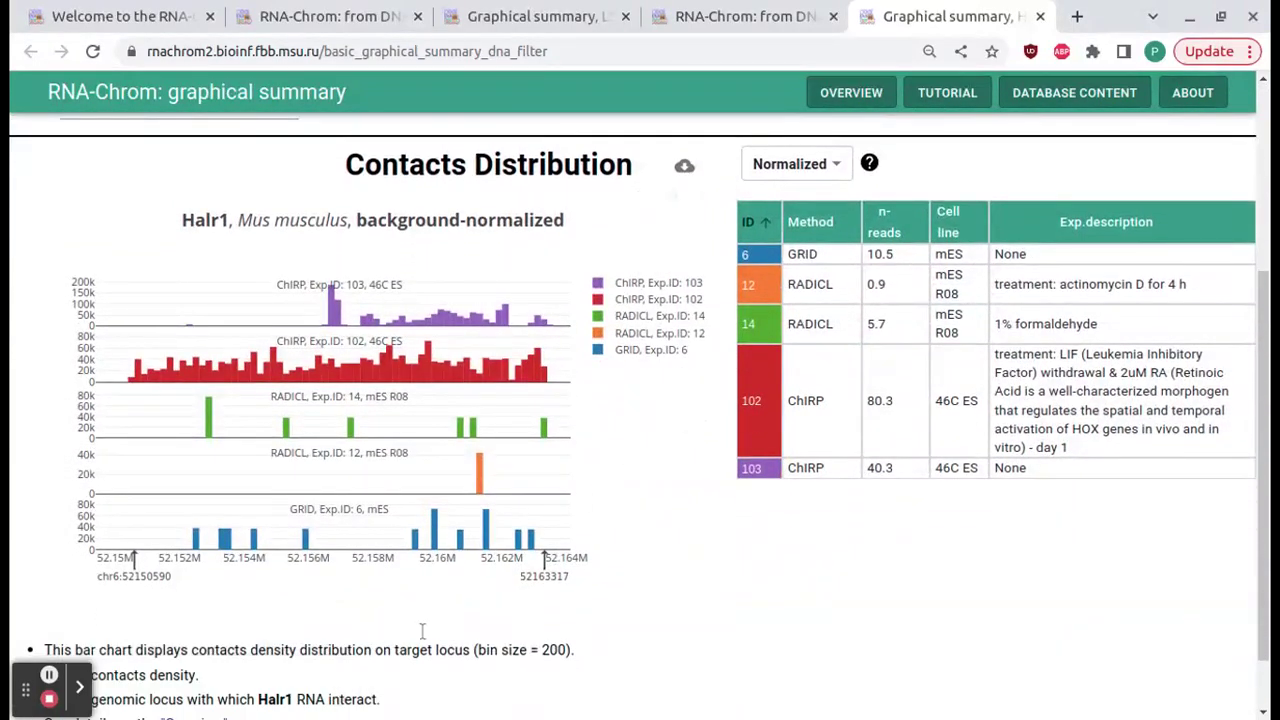
drag(1264, 342, 1268, 362)
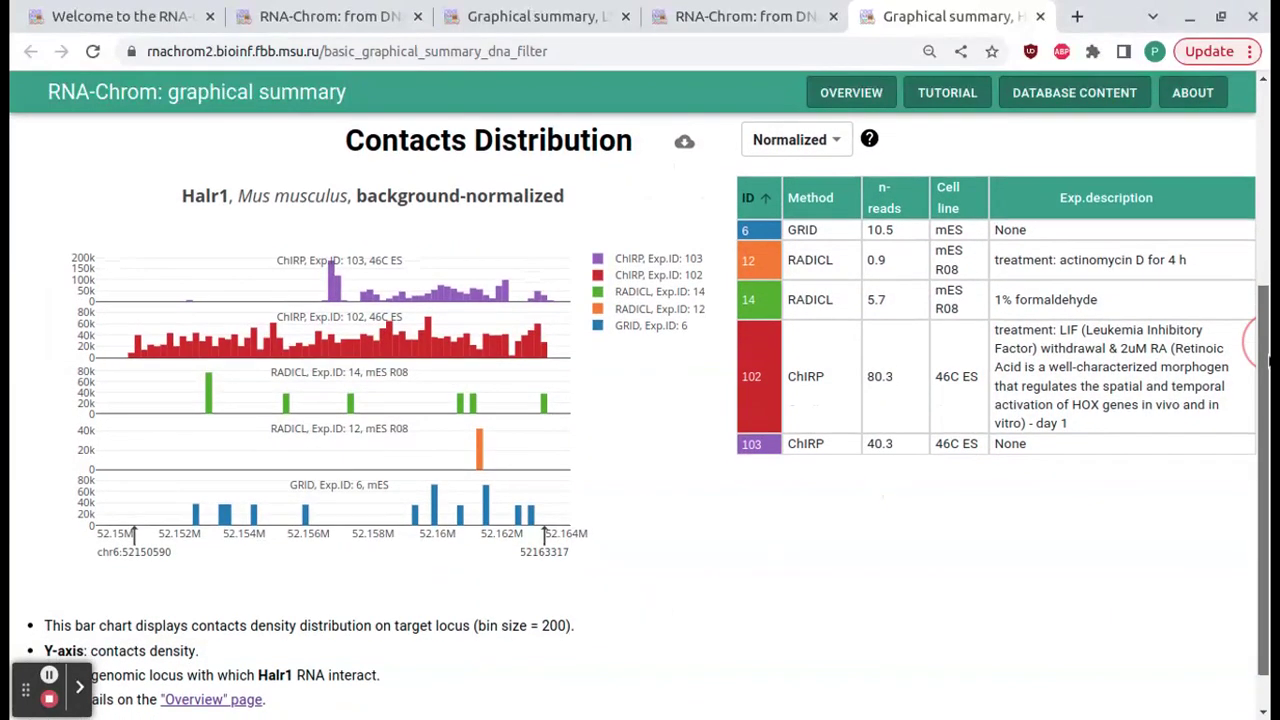
click(838, 142)
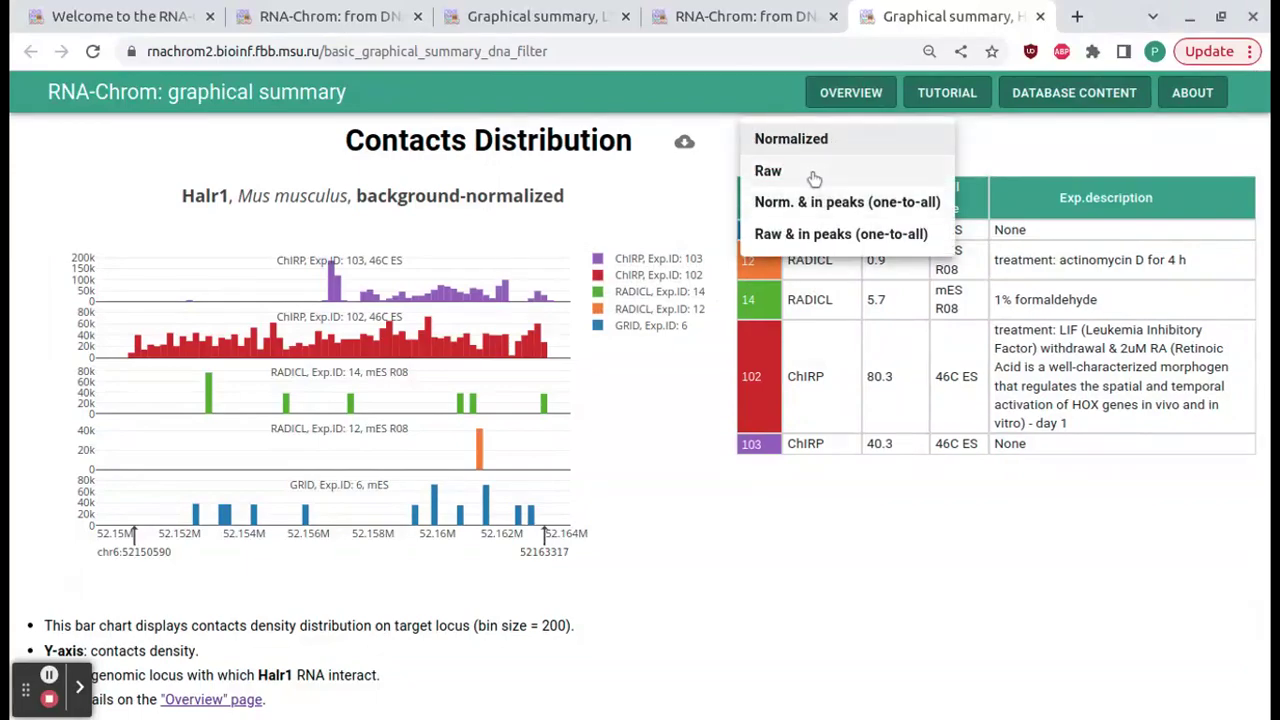
click(815, 172)
scroll(814, 178, down, 5)
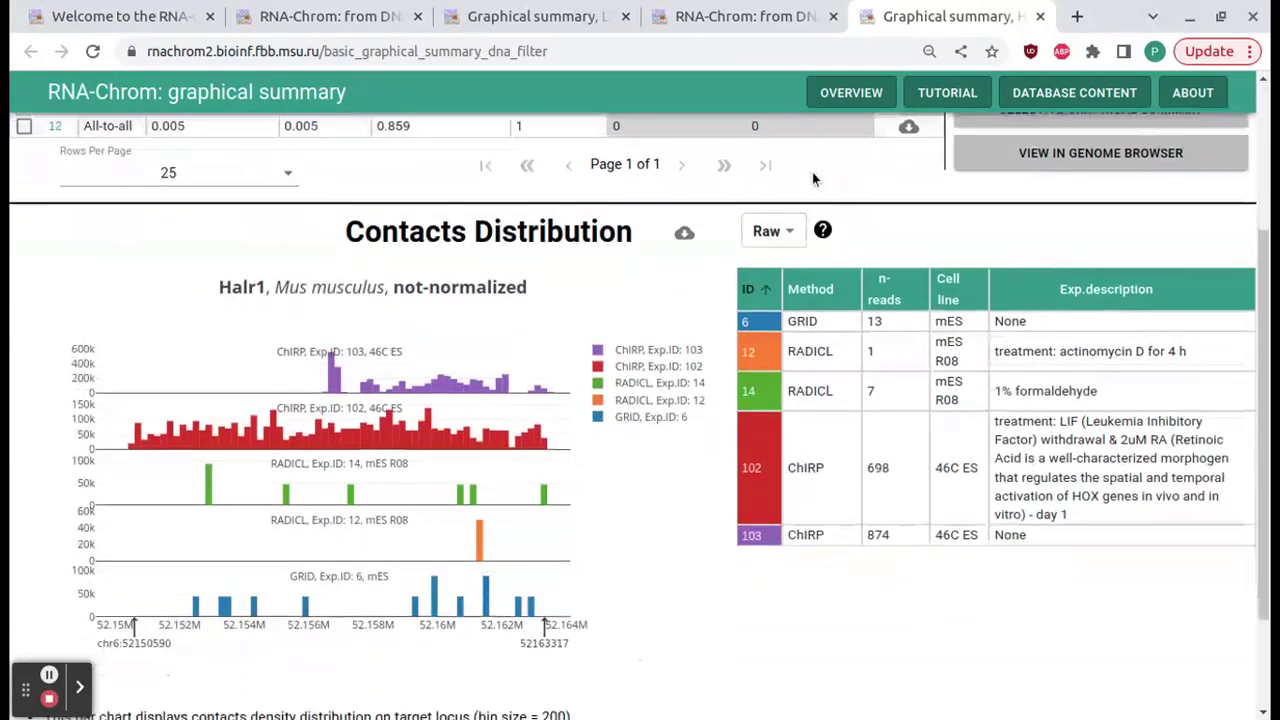
scroll(812, 172, down, 1)
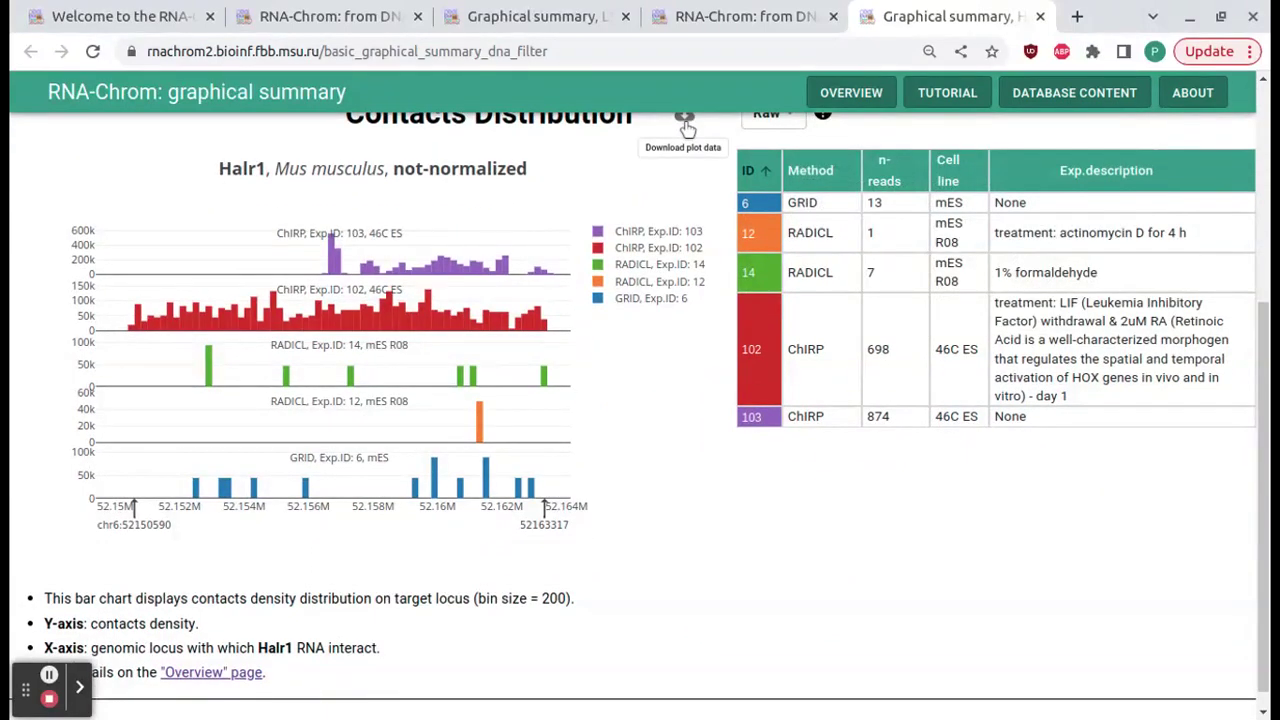
Zoom the distribution chart to about 52.154M–52.160M and reset it; temporarily hide the tracks of experiments 102 and 14
drag(240, 253, 430, 247)
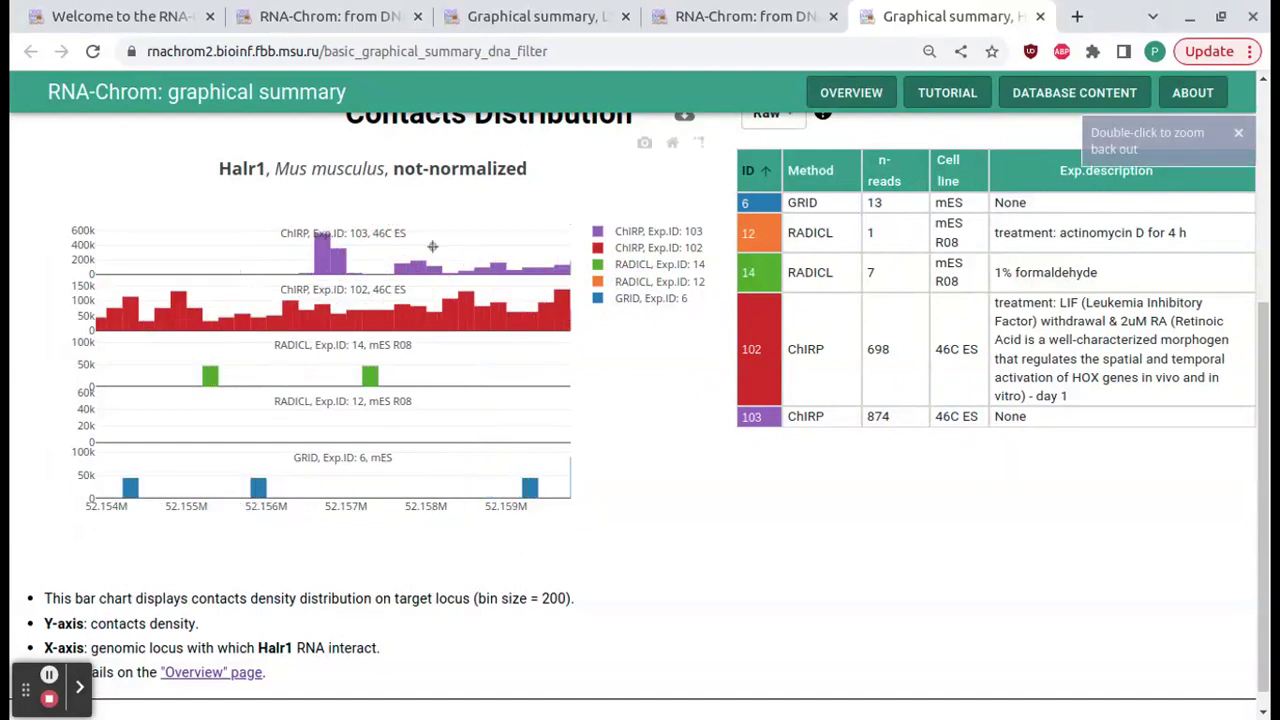
click(674, 145)
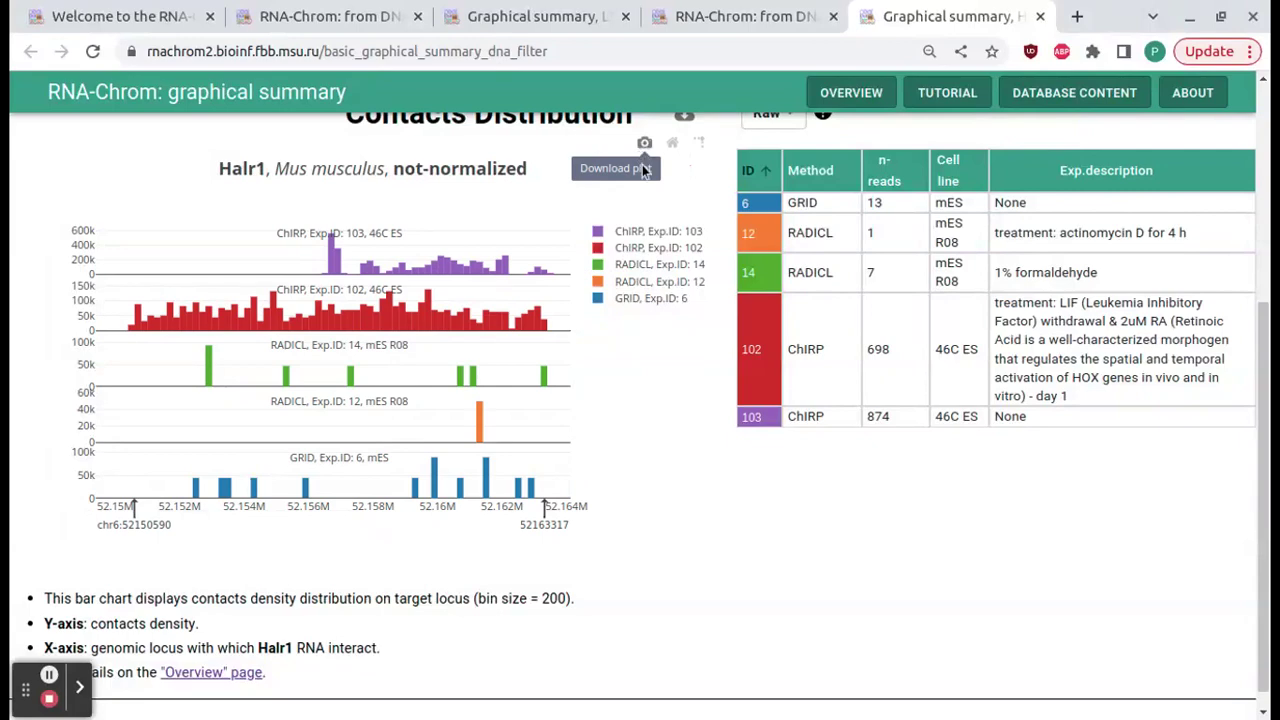
click(645, 263)
click(646, 265)
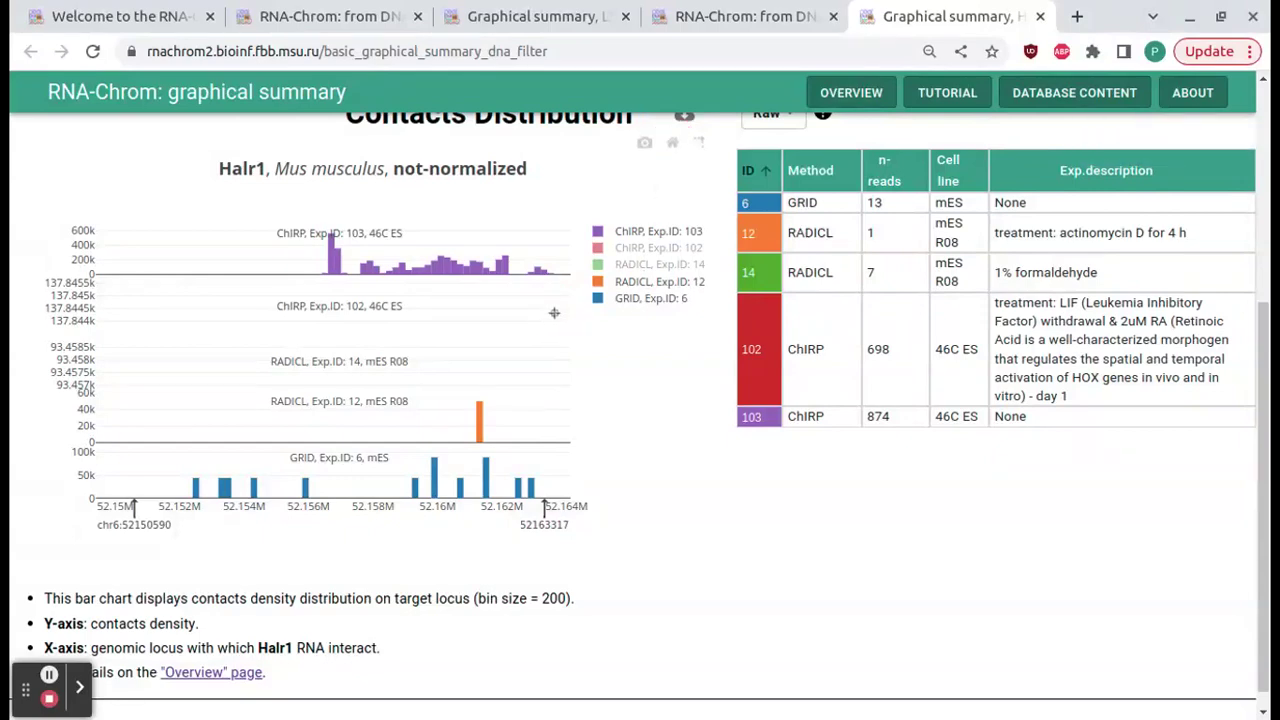
click(655, 258)
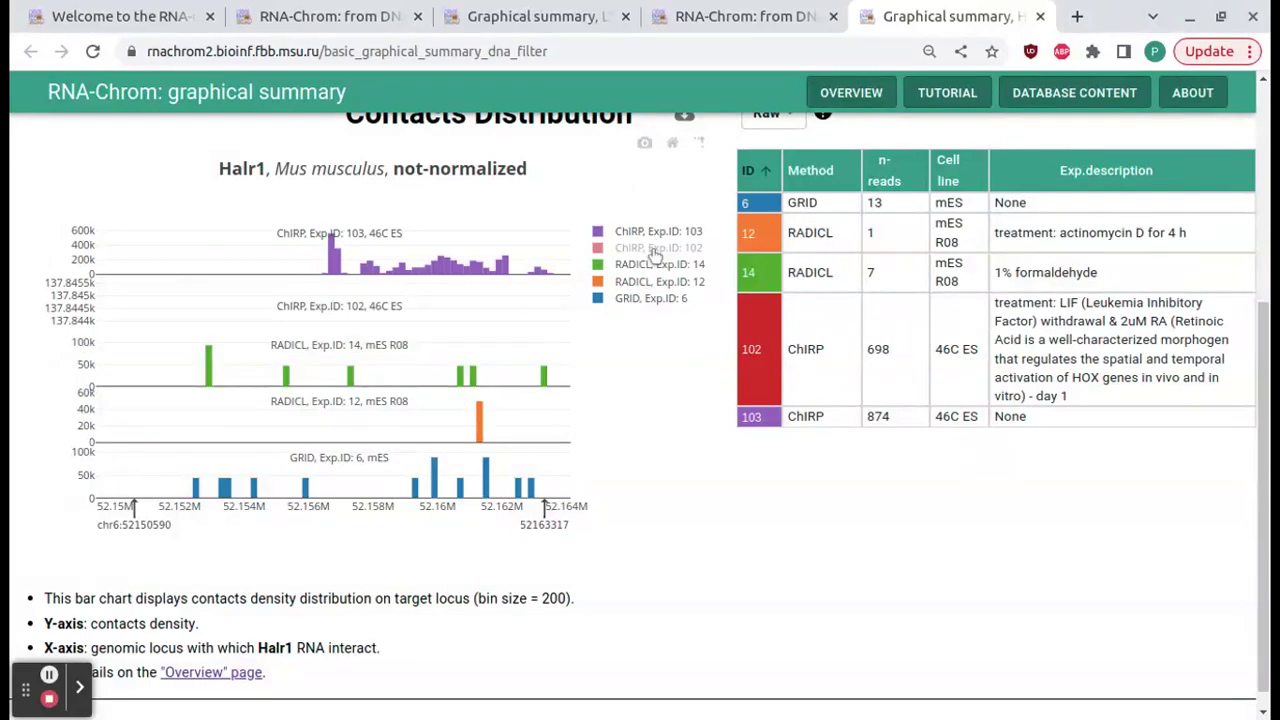
click(652, 250)
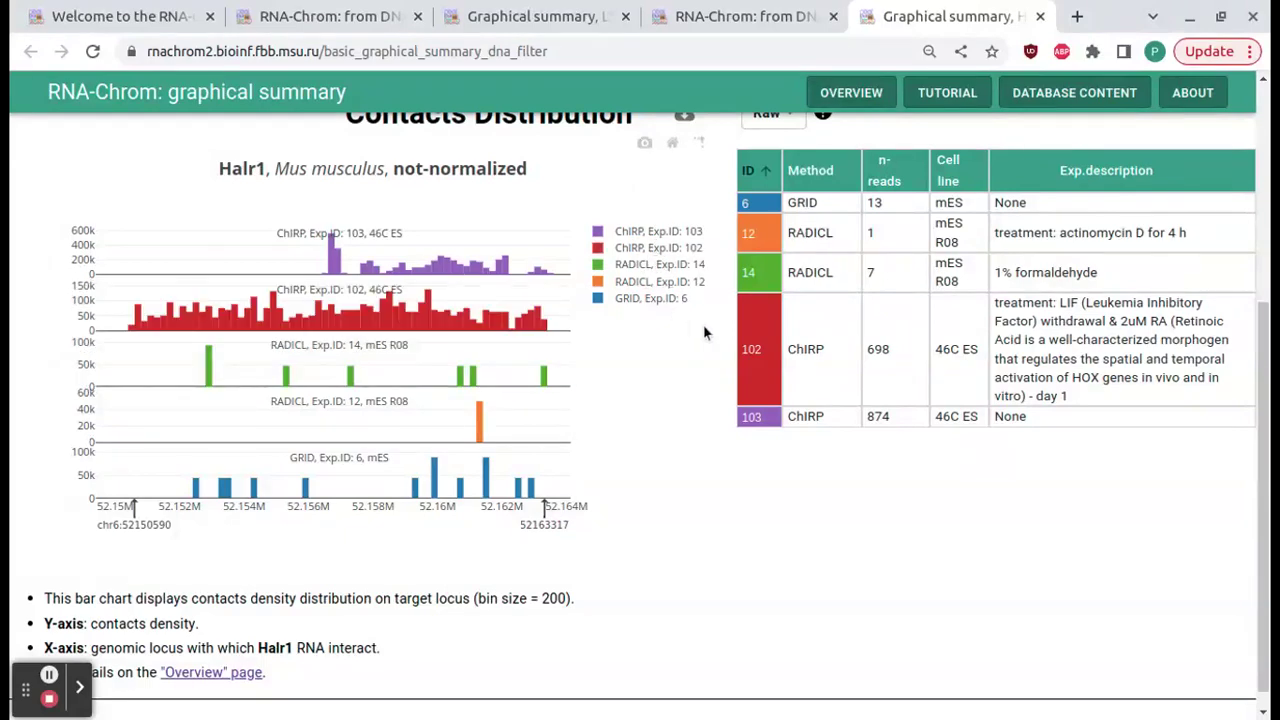
Select experiments 103 and 102 in the Contacts Summary and open their selective graphical summary
scroll(672, 353, up, 4)
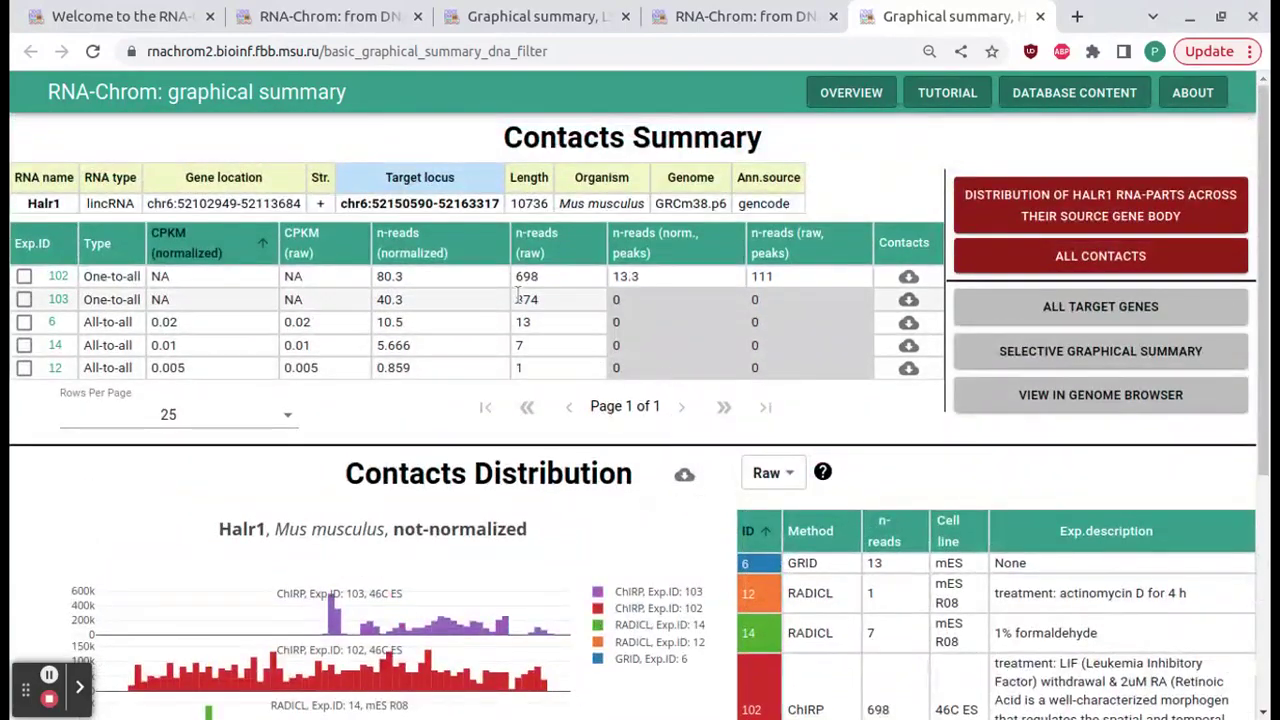
click(518, 296)
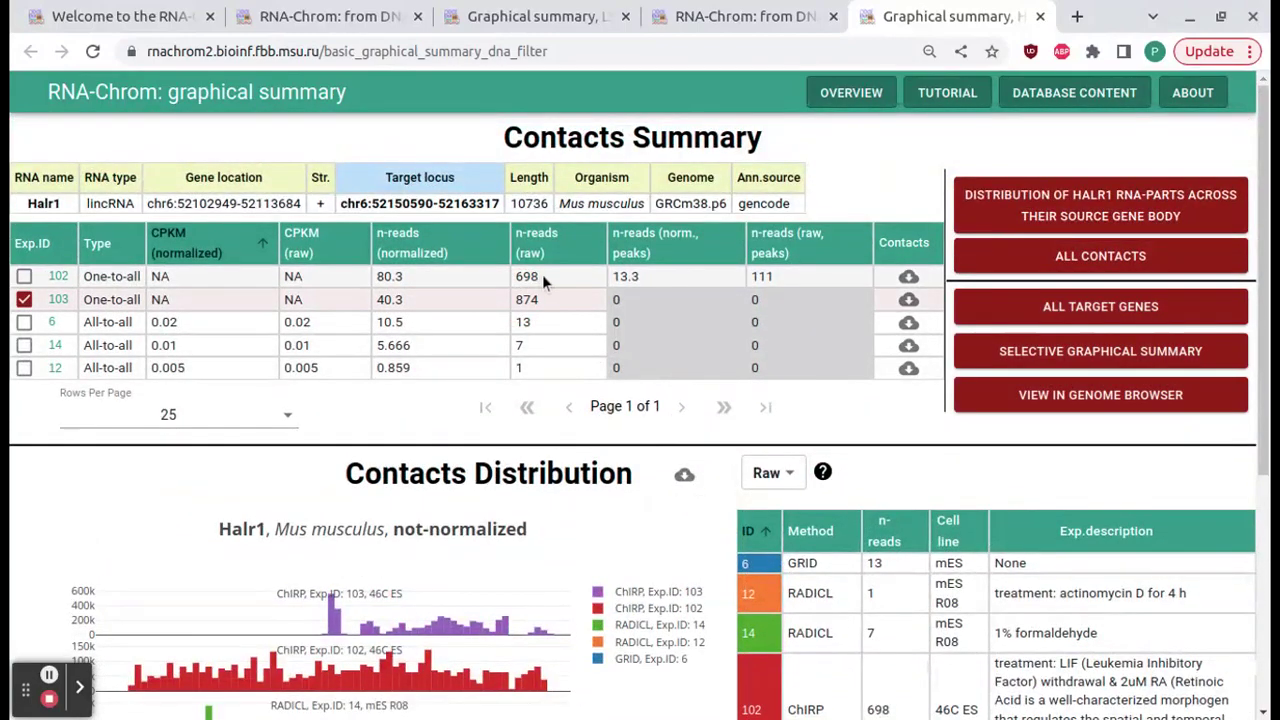
click(542, 276)
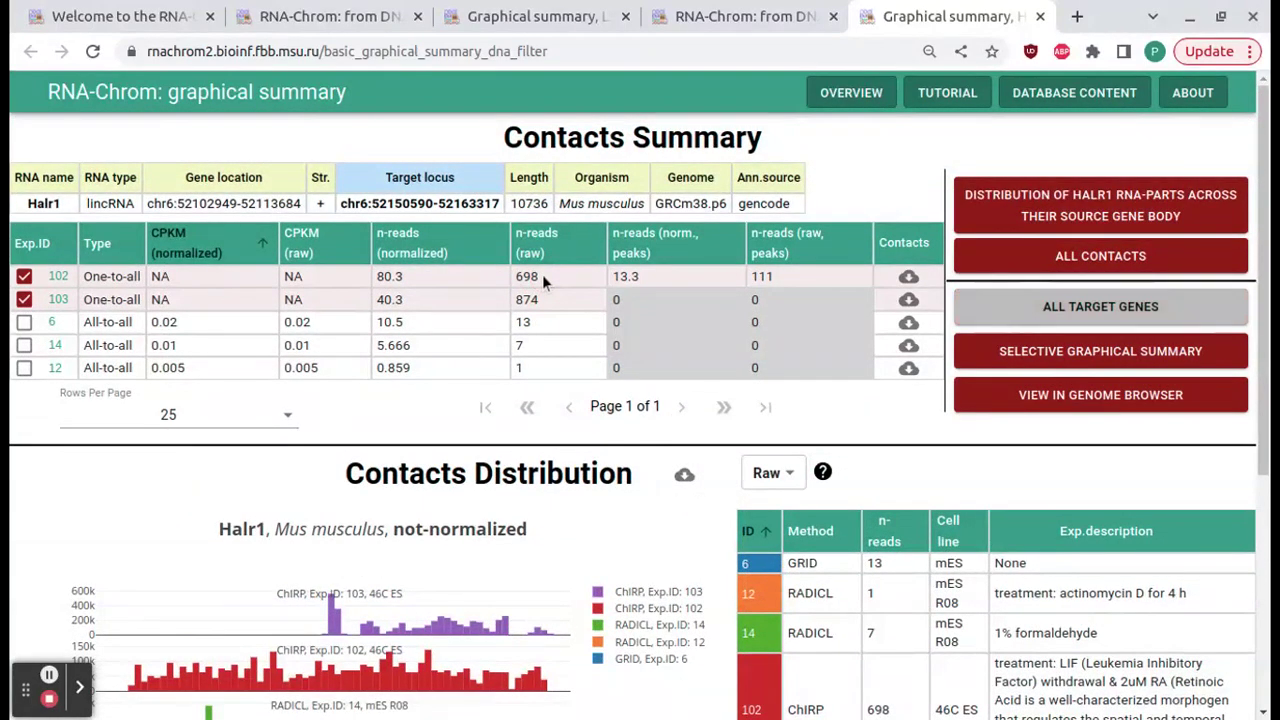
click(977, 345)
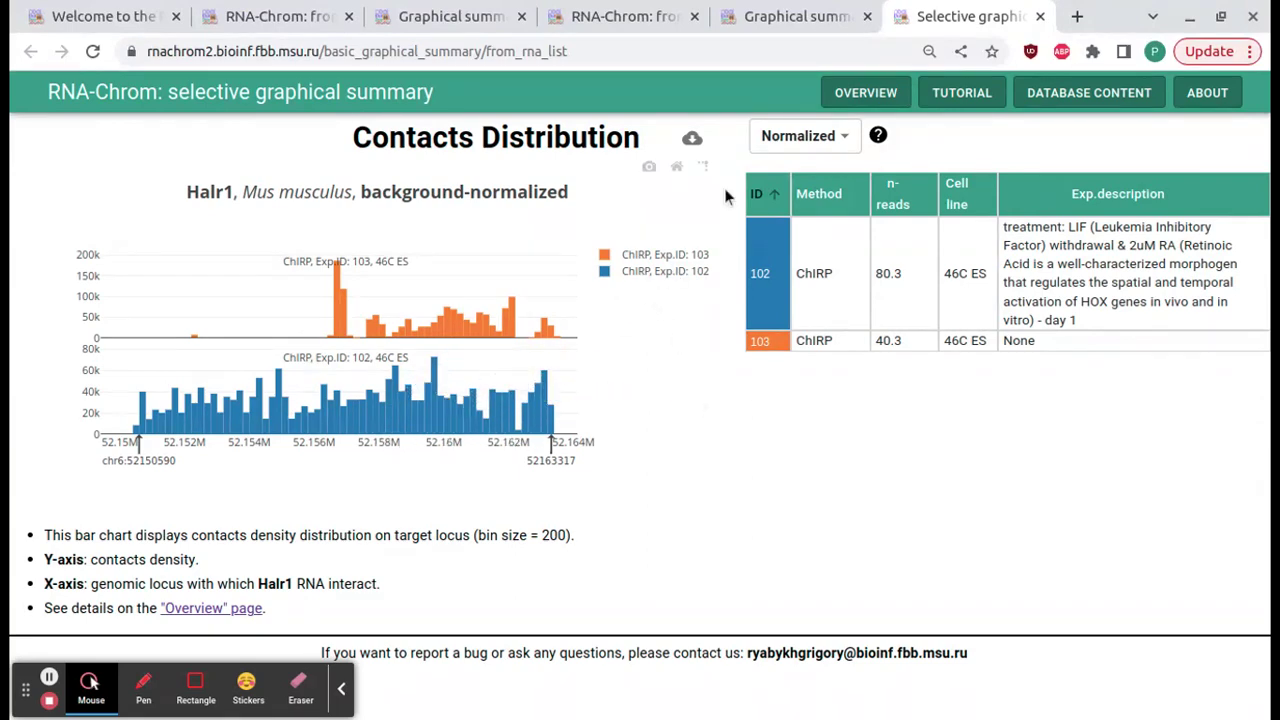
From Halr1's graphical summary, open the distribution of its RNA-parts across their source gene body and review the experiment charts
click(822, 22)
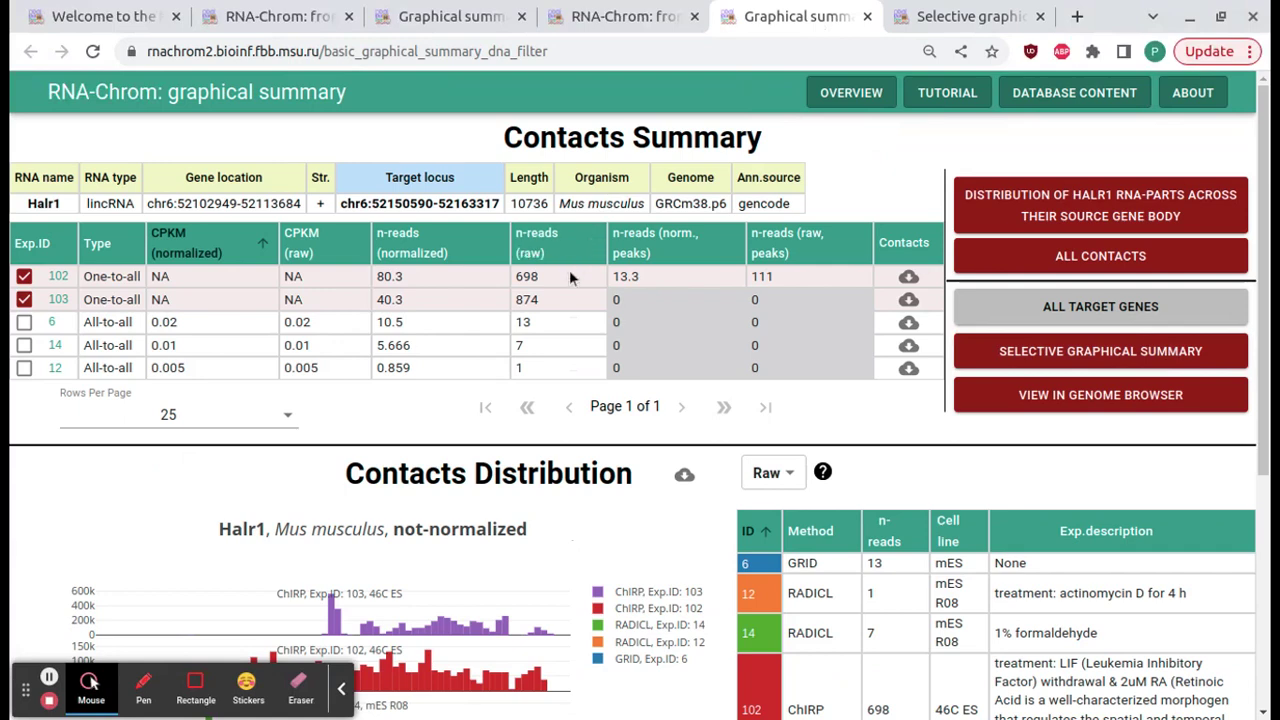
click(1004, 205)
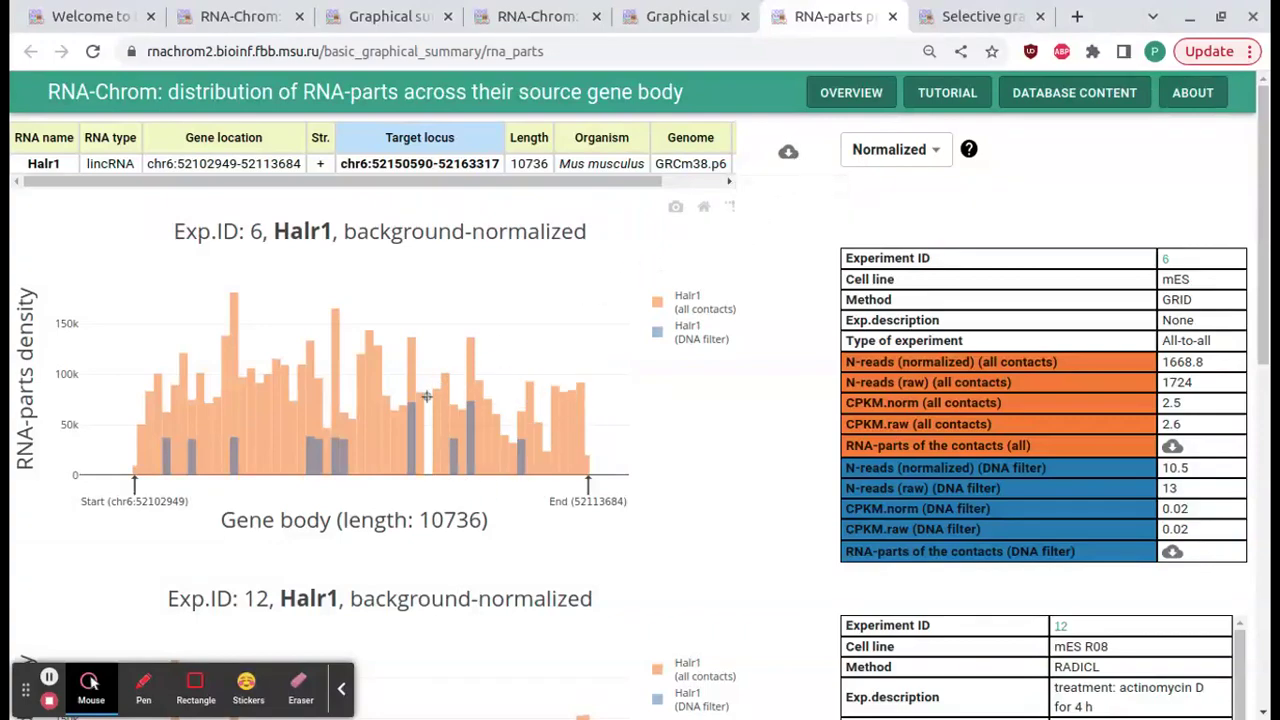
scroll(700, 424, down, 5)
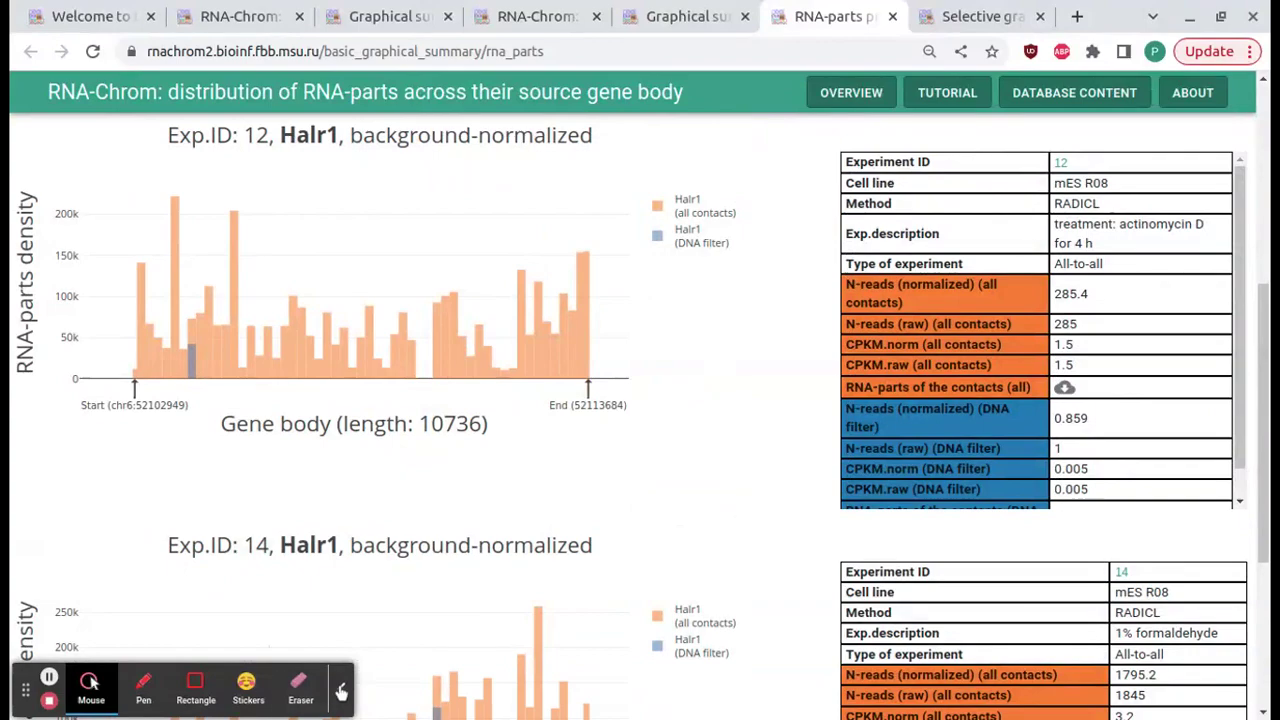
click(341, 688)
scroll(600, 500, down, 4)
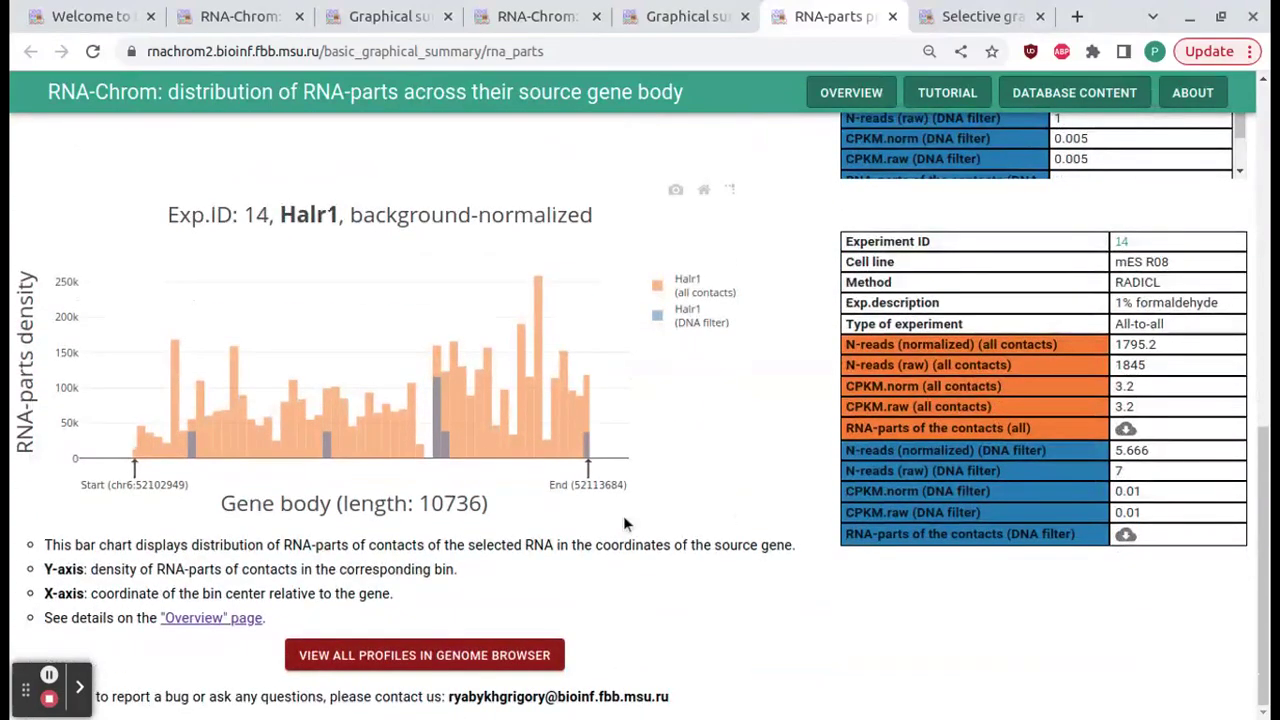
Open the Overview help on distribution of RNA-parts across their source gene body and find the "from DNA" example chart
click(219, 624)
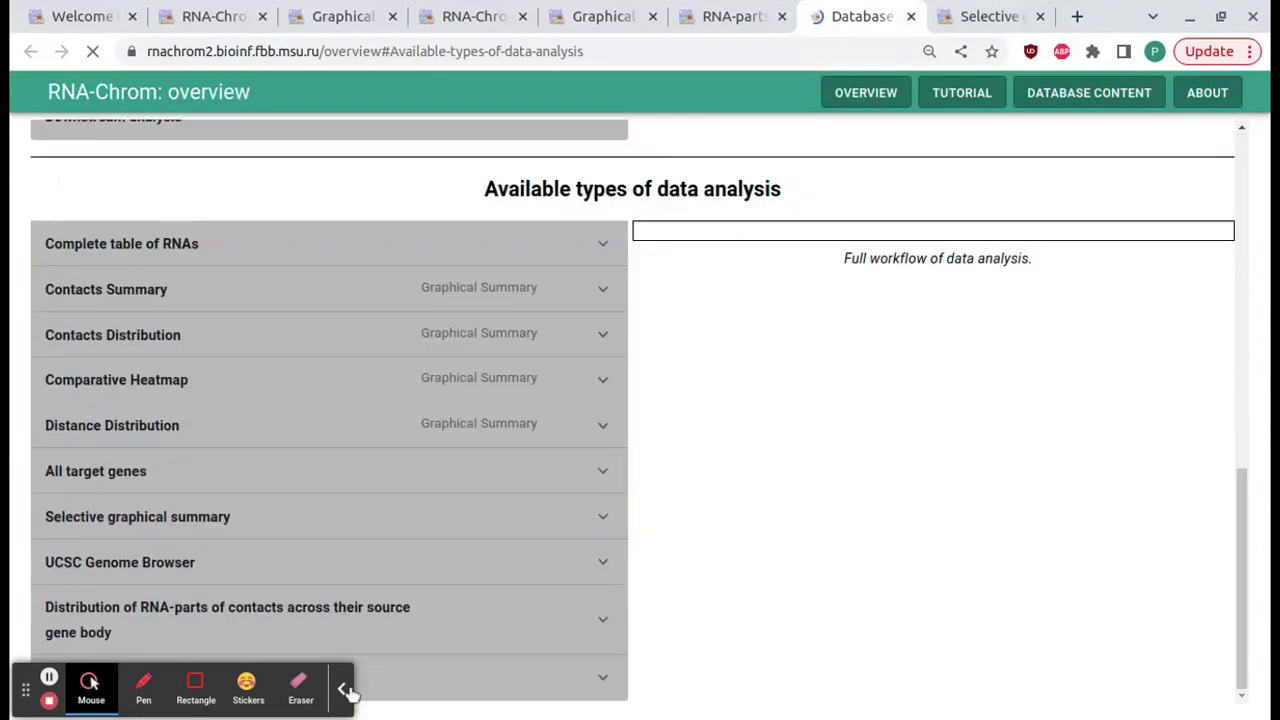
click(342, 688)
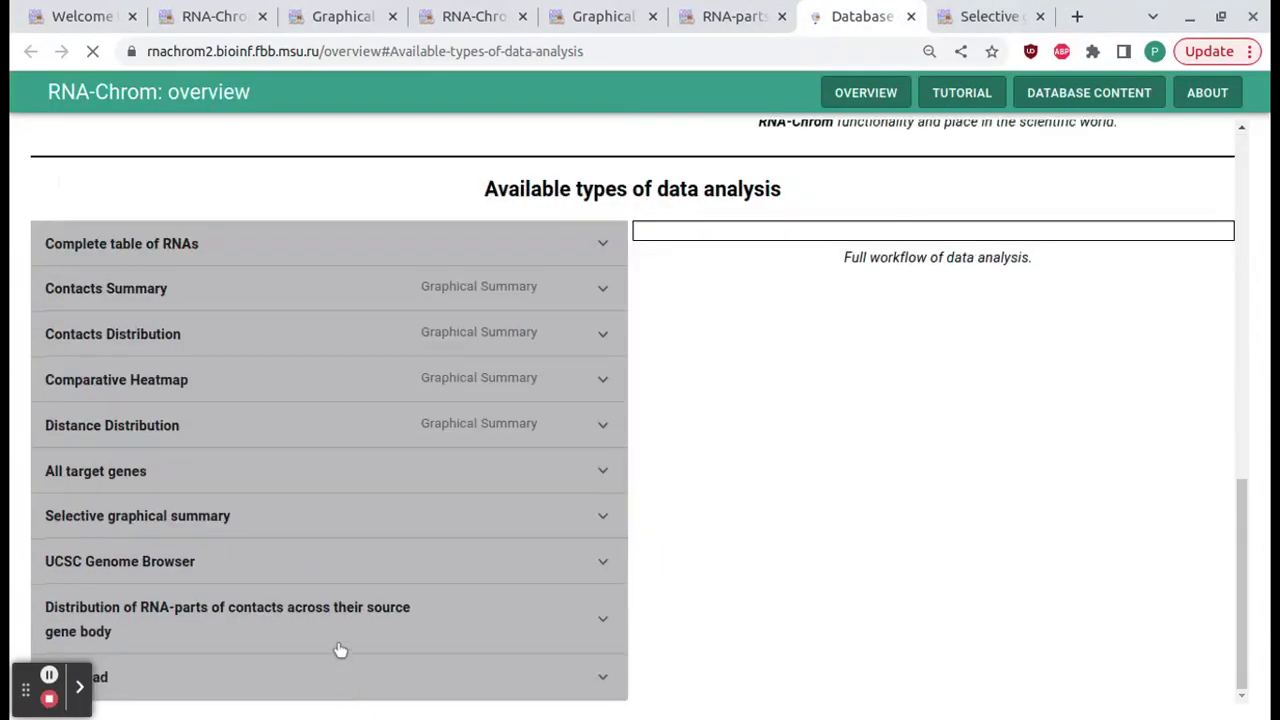
click(345, 612)
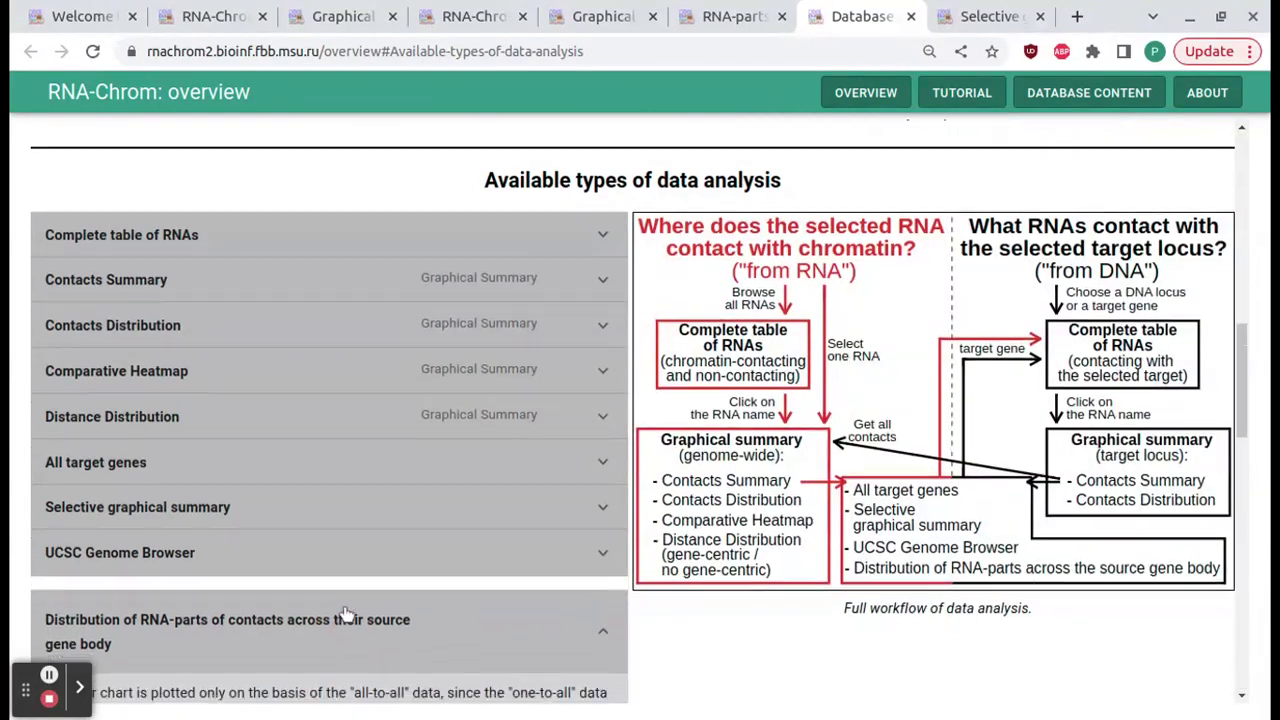
scroll(347, 614, down, 10)
scroll(347, 614, down, 3)
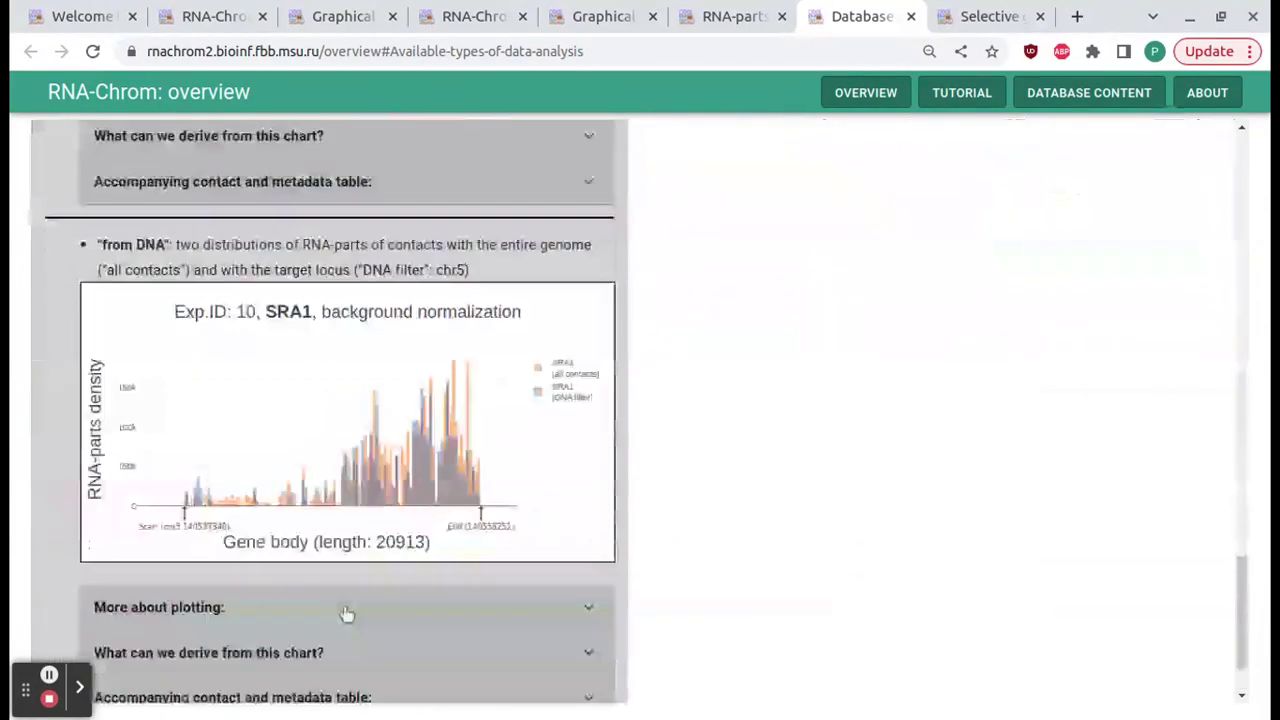
drag(100, 213, 172, 213)
click(259, 356)
scroll(270, 373, down, 1)
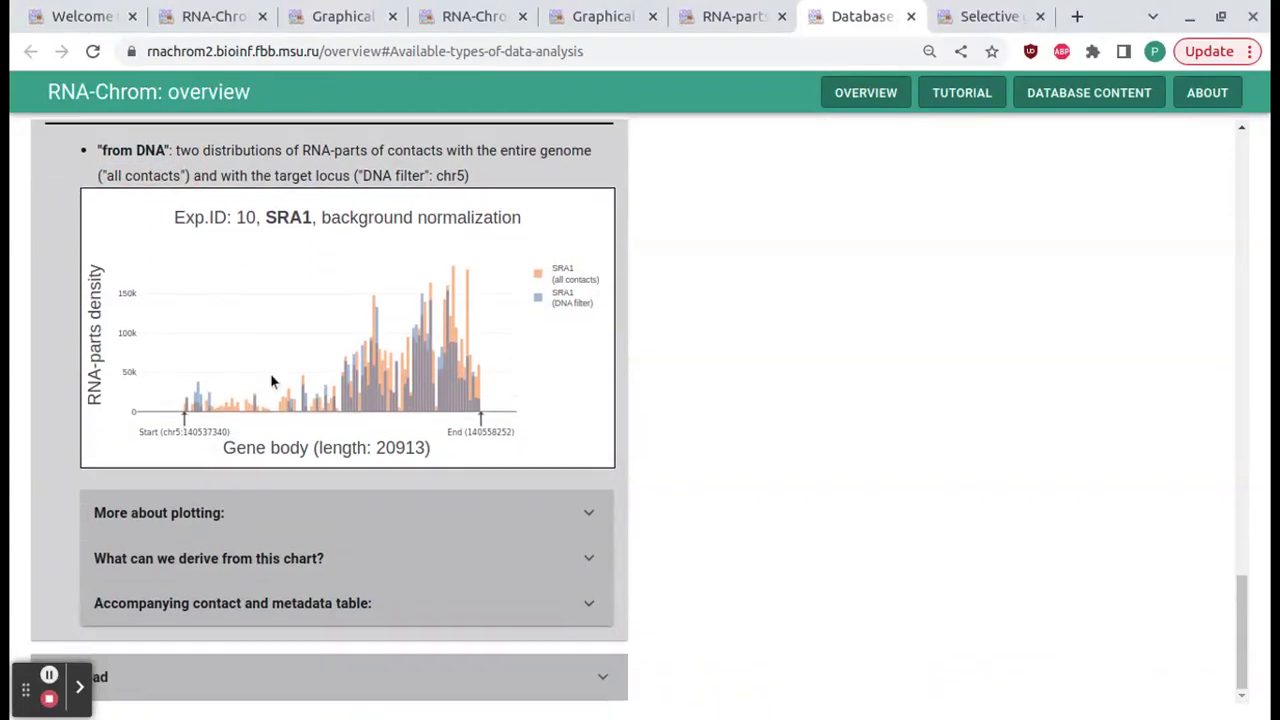
Expand and read the "from DNA" chart's notes on plotting, what can be derived, and the accompanying contact and metadata table
click(344, 505)
scroll(345, 520, down, 3)
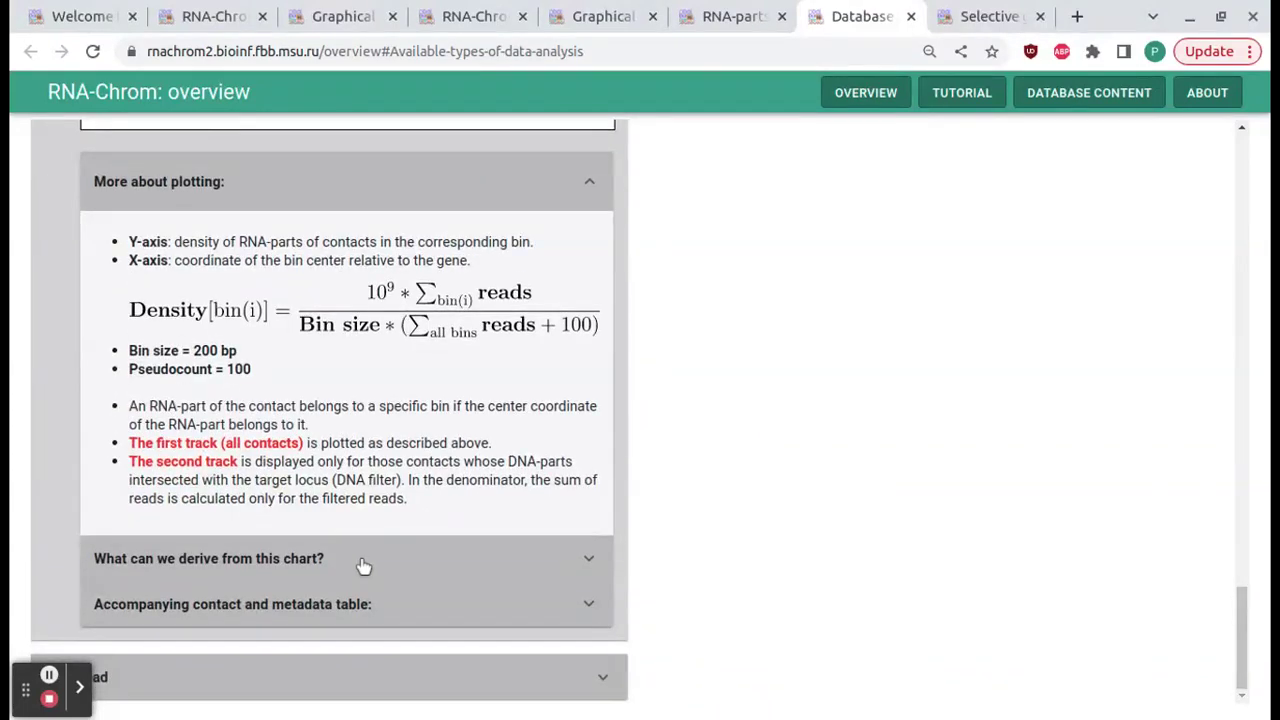
click(363, 560)
click(371, 604)
scroll(370, 590, down, 4)
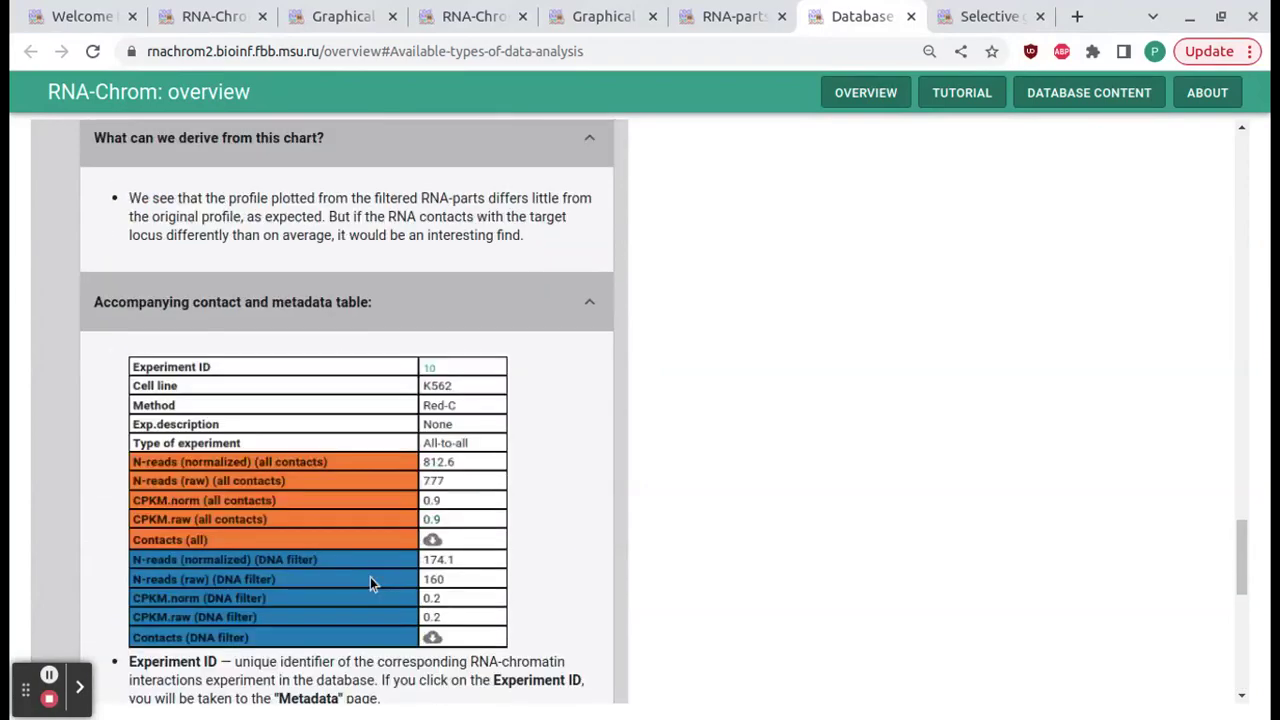
scroll(370, 585, down, 7)
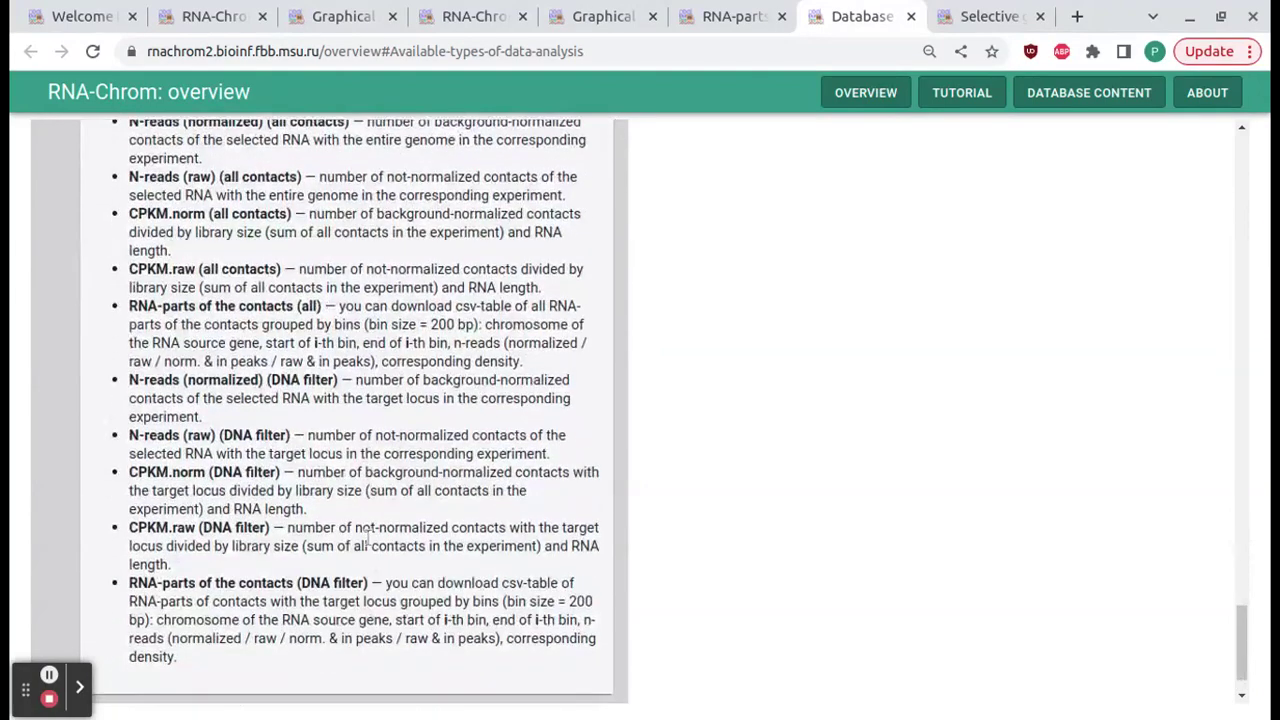
View all Halr1 RNA-parts profiles in the UCSC Genome Browser, examine the all-contacts and DNA-filter tracks, and return to the RNA-parts page
click(702, 22)
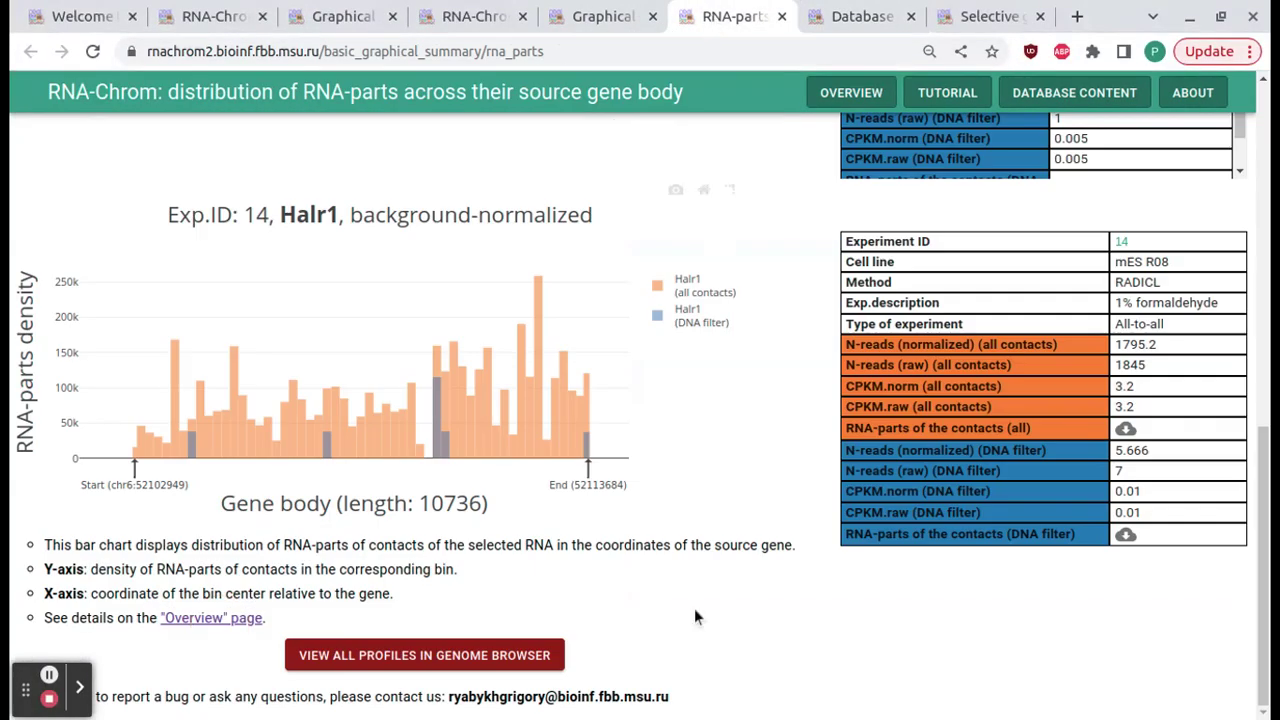
click(455, 656)
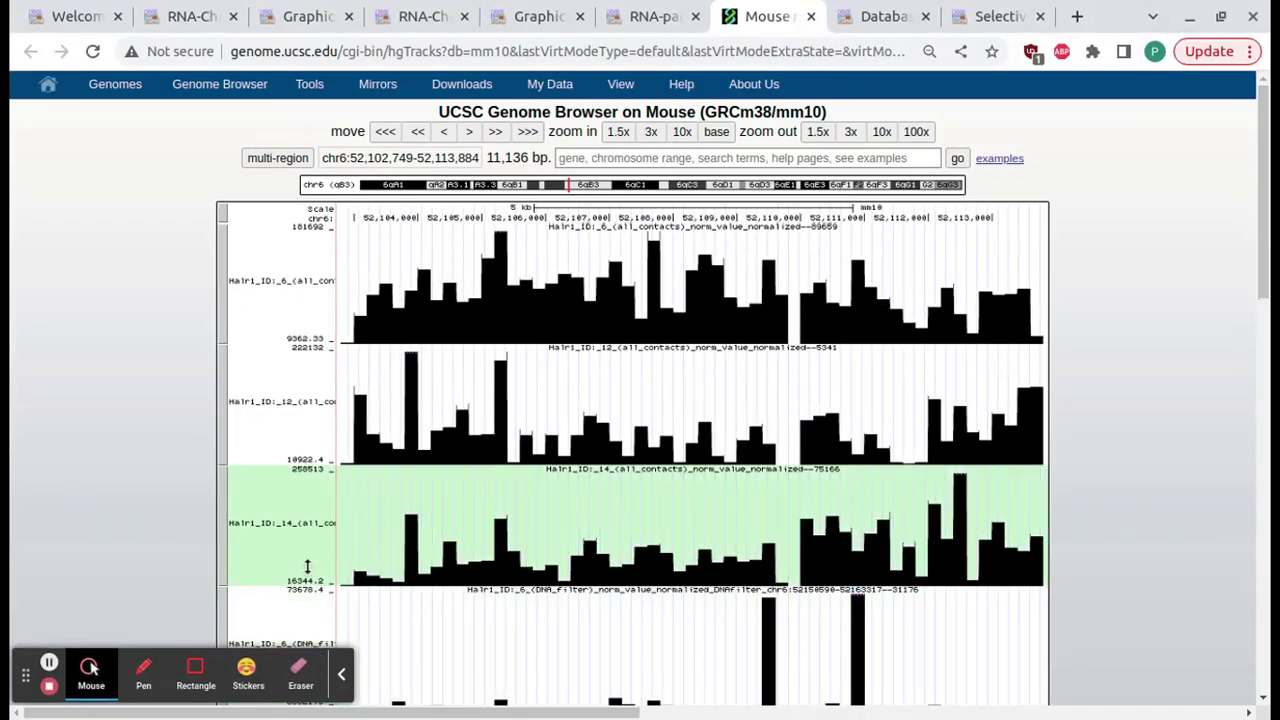
click(339, 685)
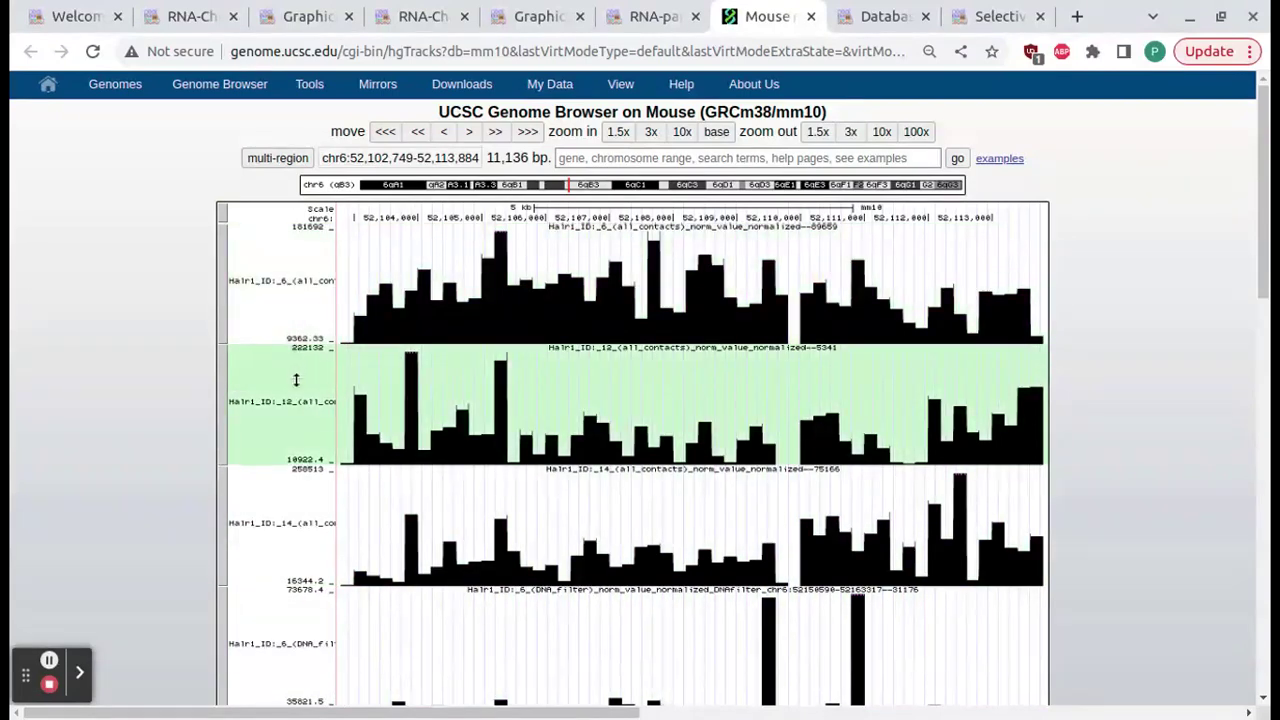
scroll(309, 494, down, 3)
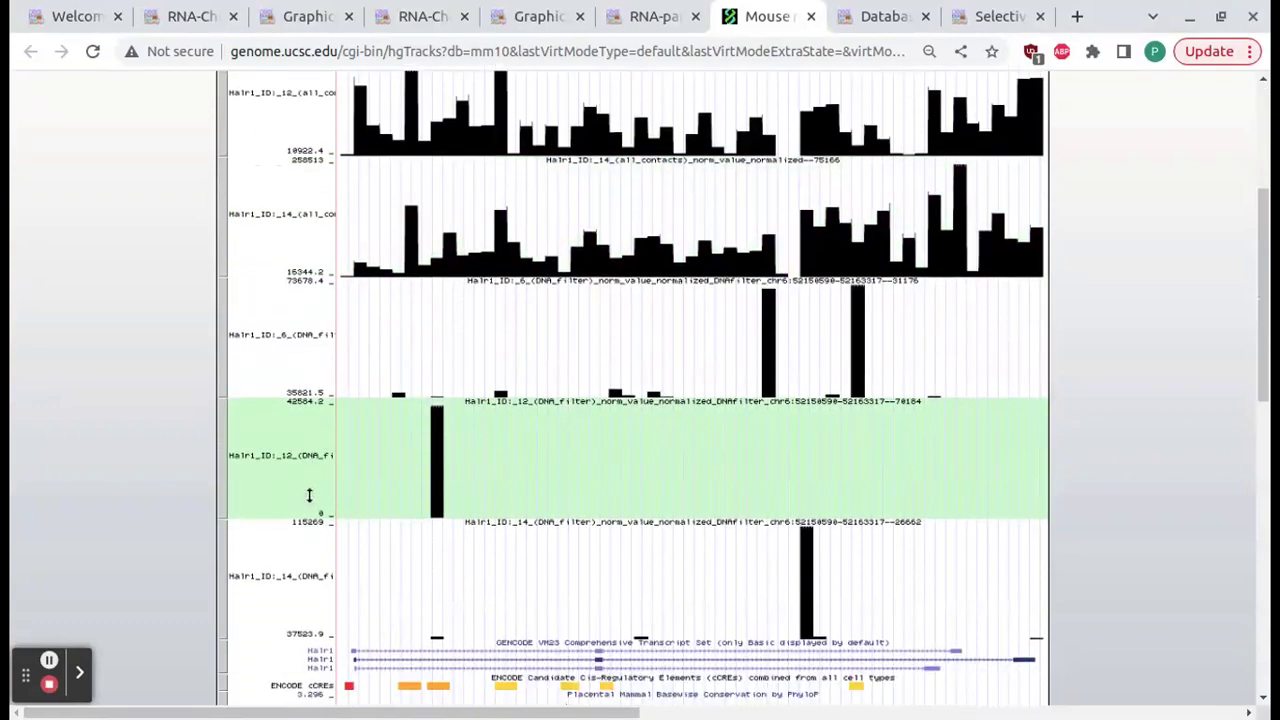
scroll(309, 494, down, 3)
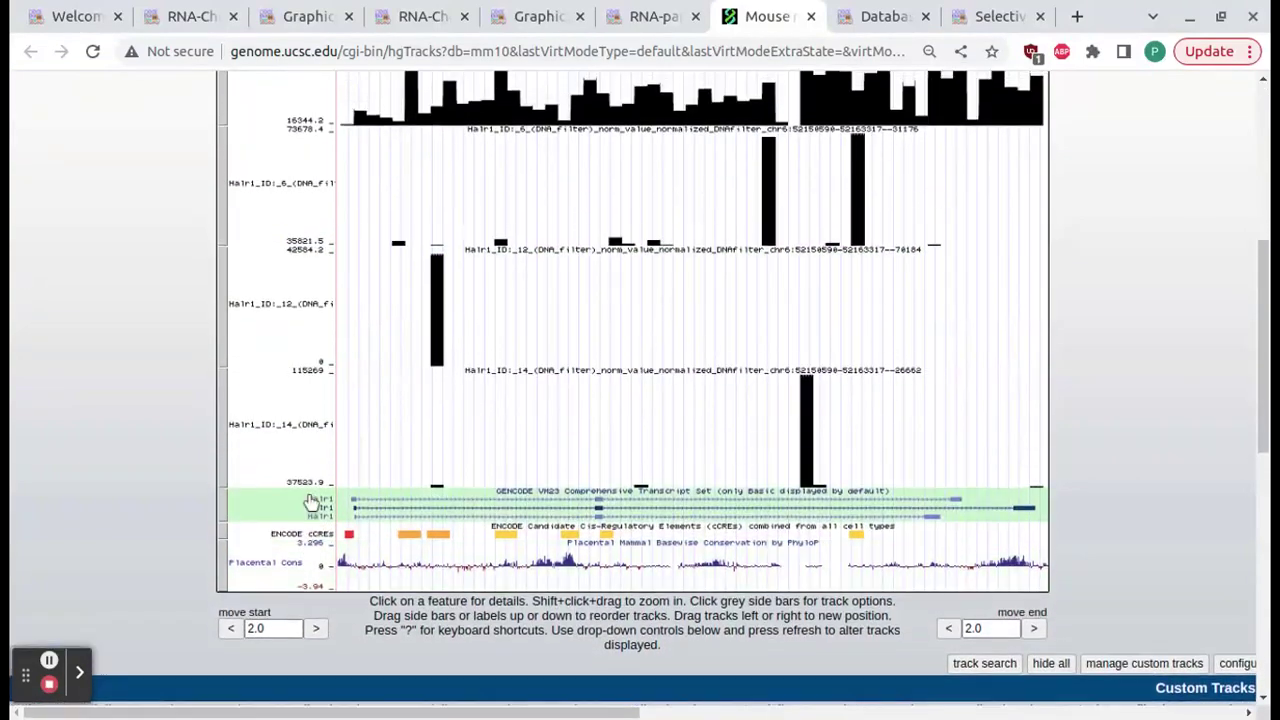
scroll(309, 500, up, 2)
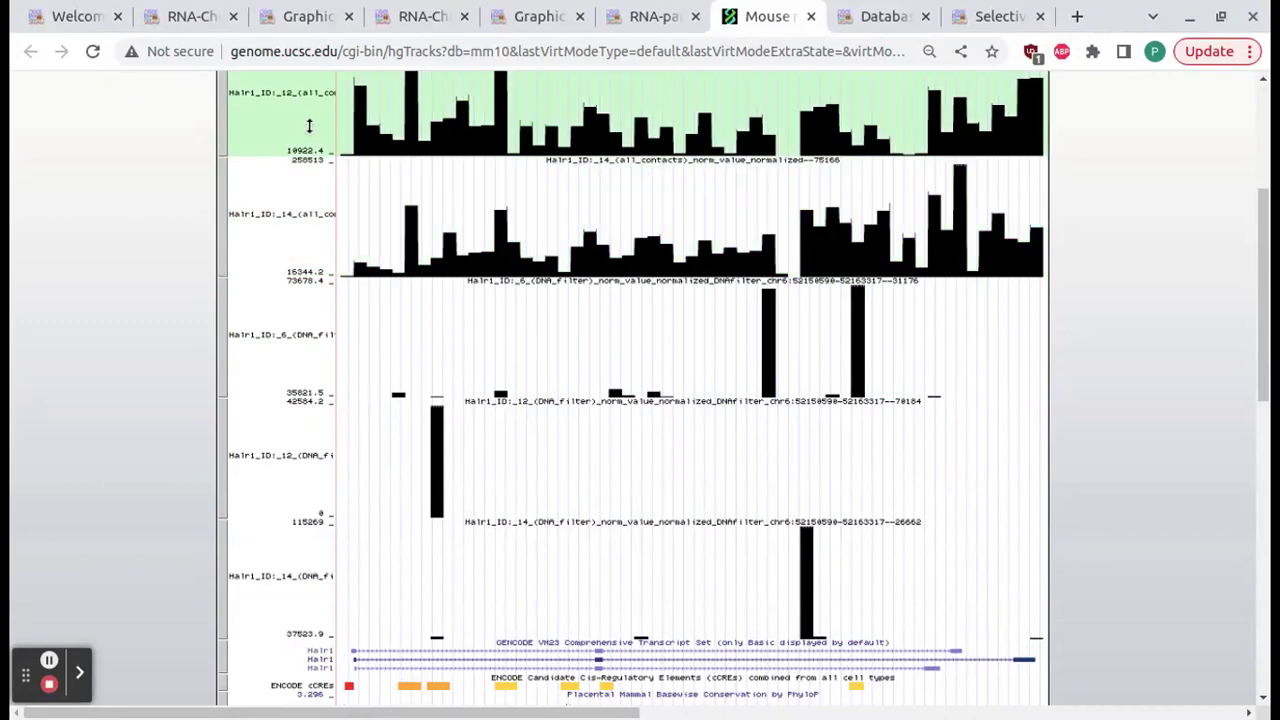
click(638, 16)
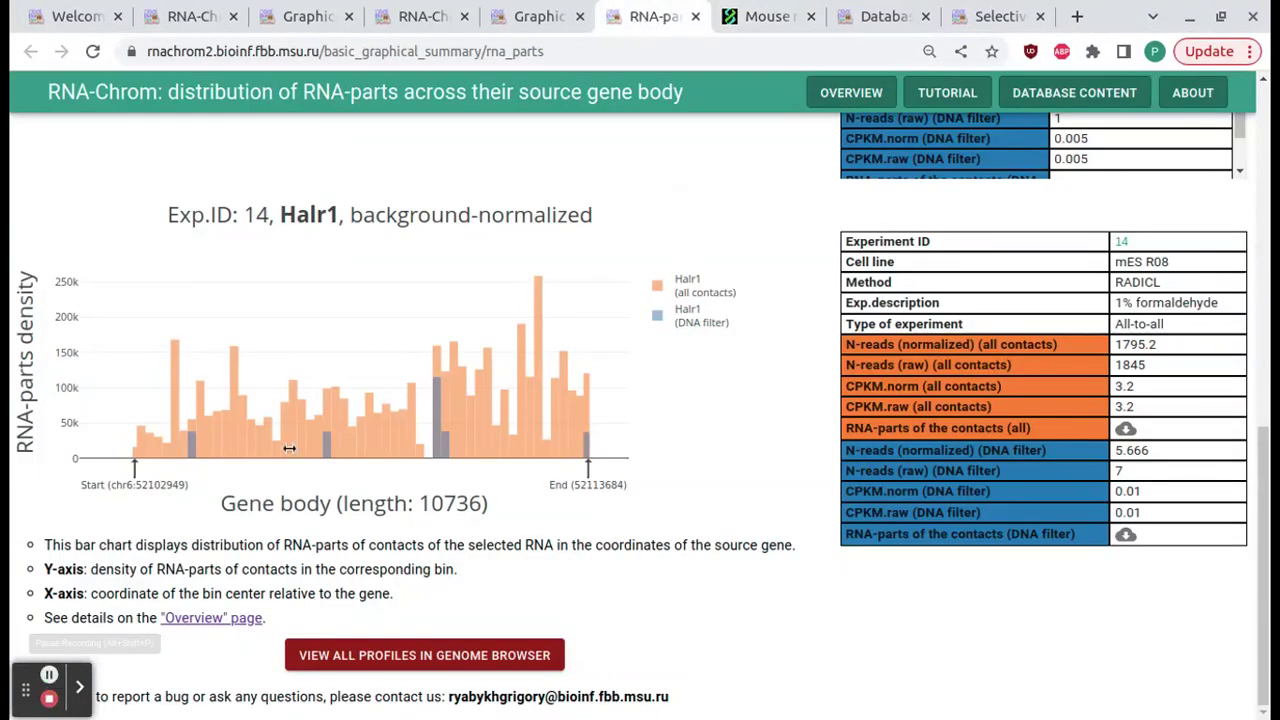
On Halr1's DNA-filtered graphical summary, deselect experiment 103 and switch the contacts distribution to Normalized
click(530, 16)
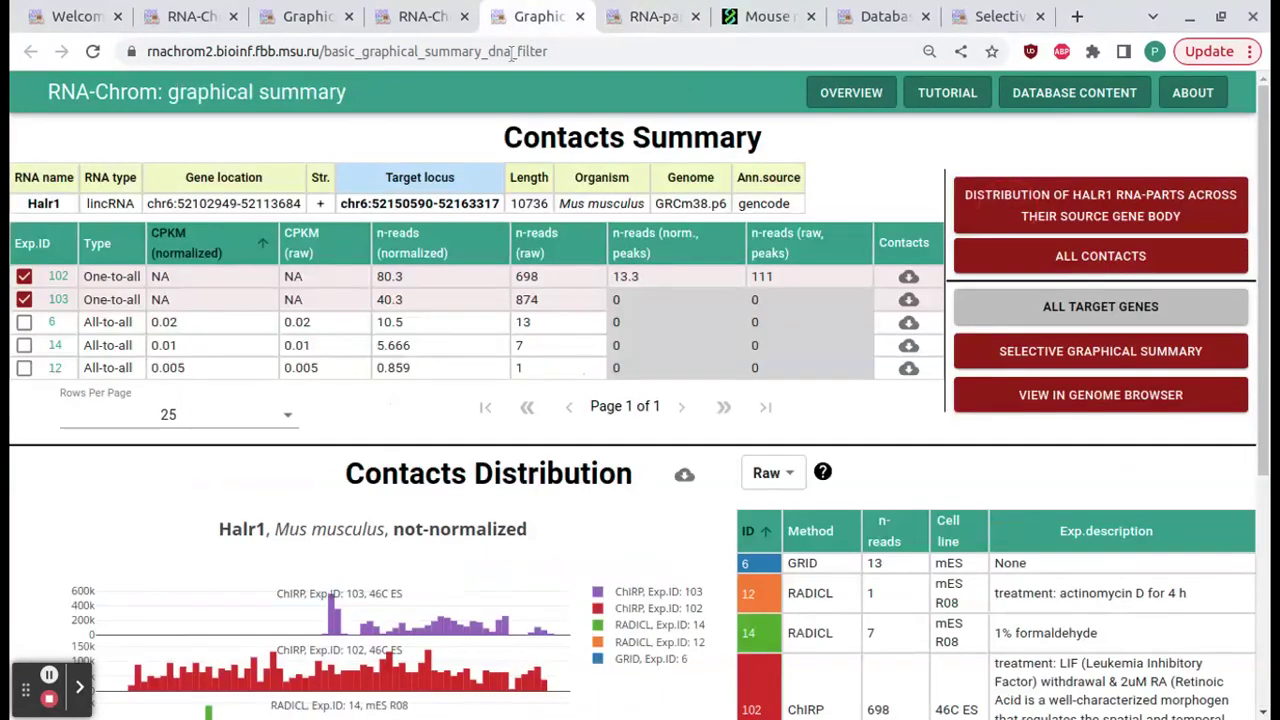
click(455, 299)
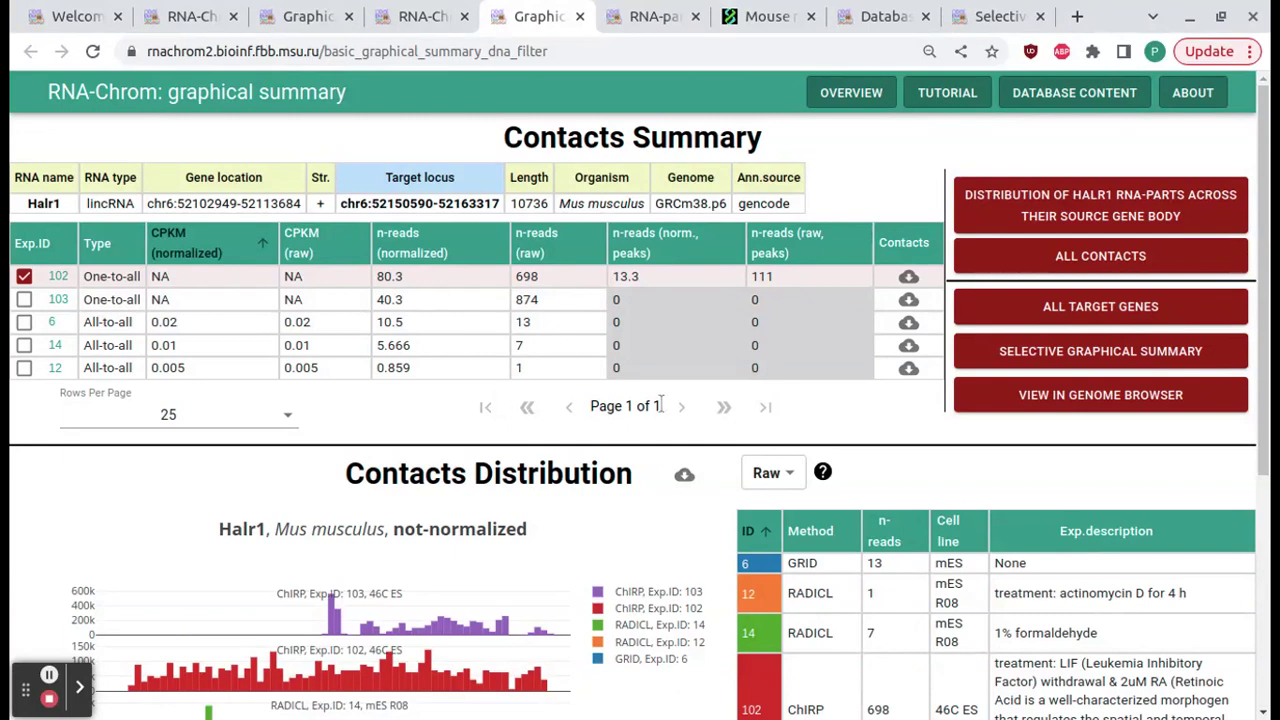
click(770, 473)
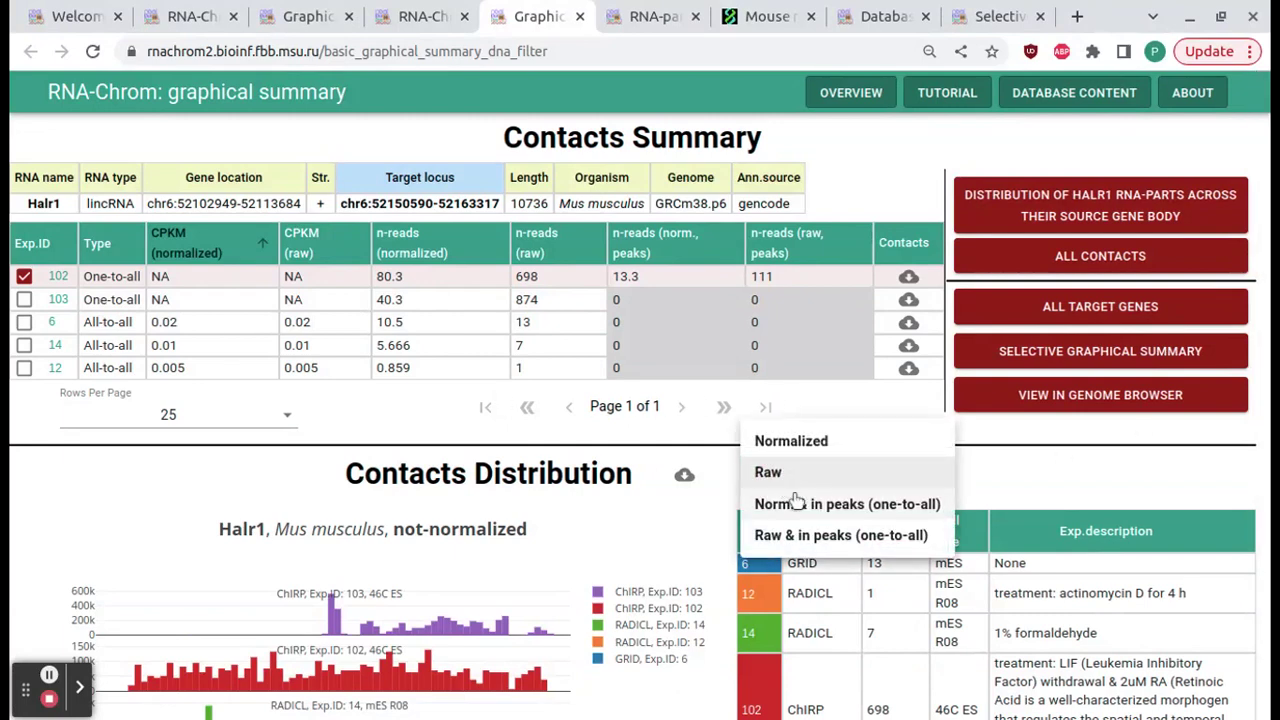
click(783, 441)
View experiment 102's Halr1 contacts in the UCSC Genome Browser zoomed out 1.5x, and return to the graphical summary
click(1064, 395)
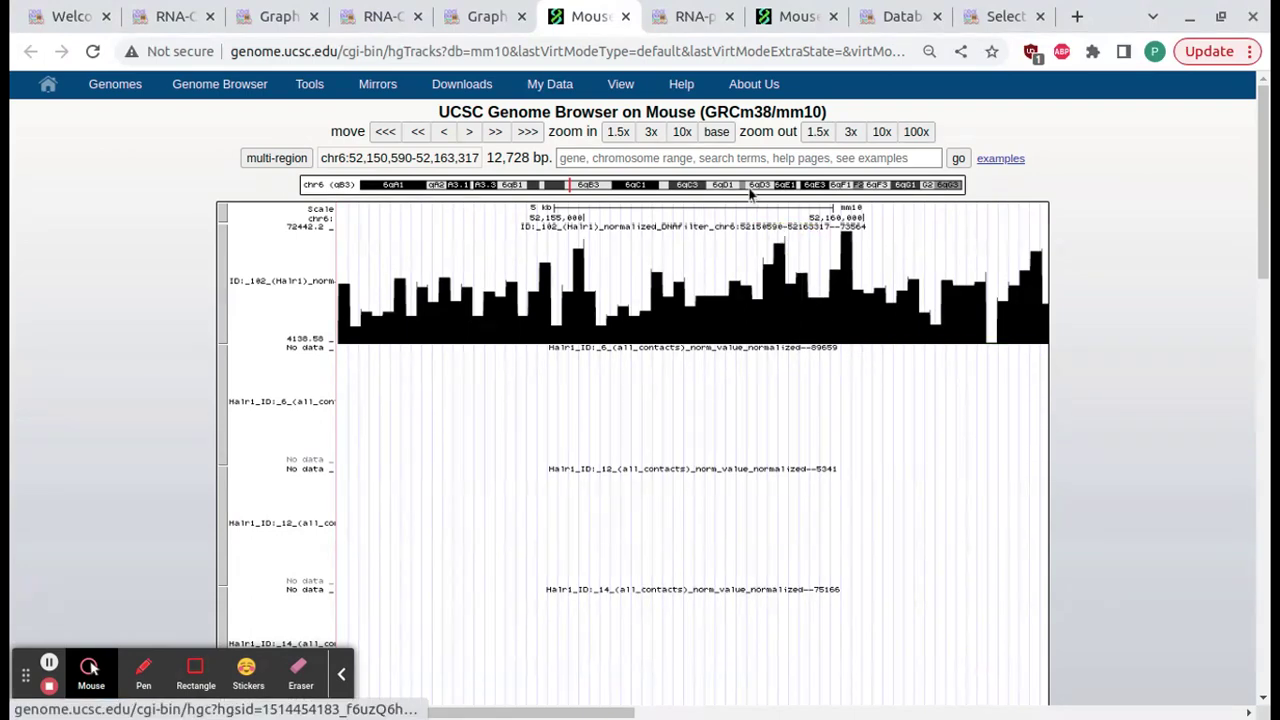
click(815, 131)
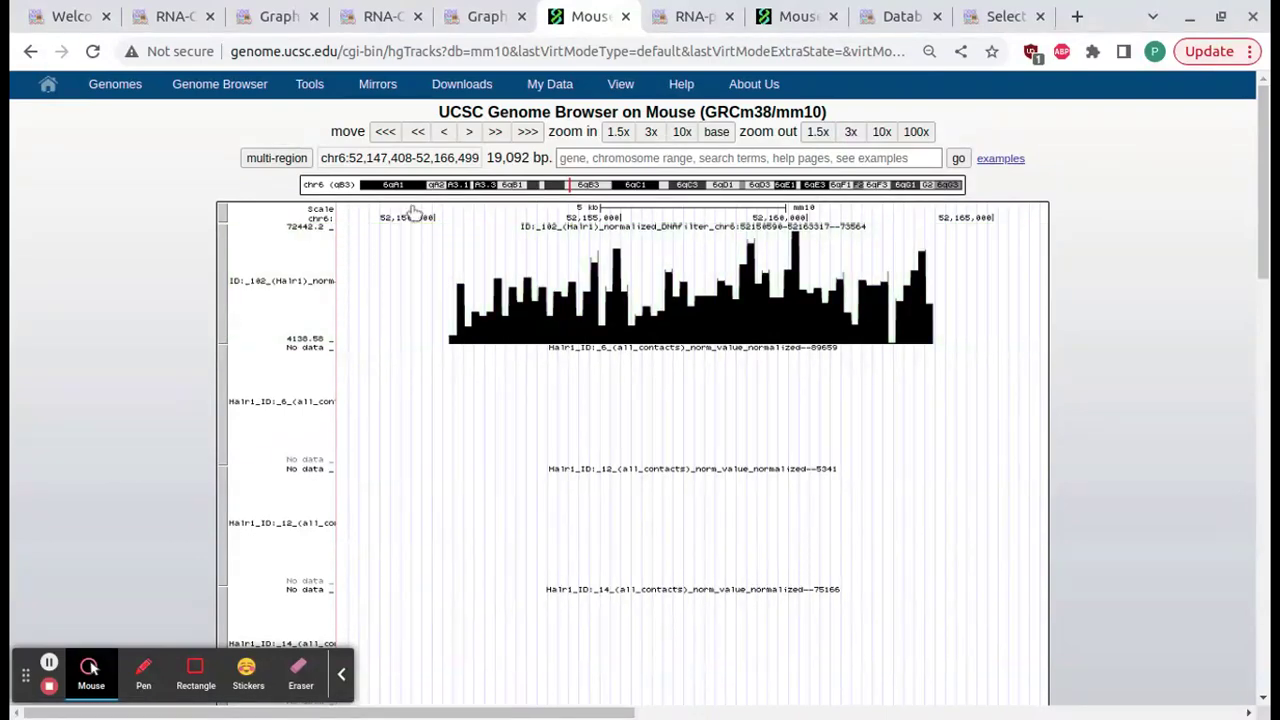
click(486, 17)
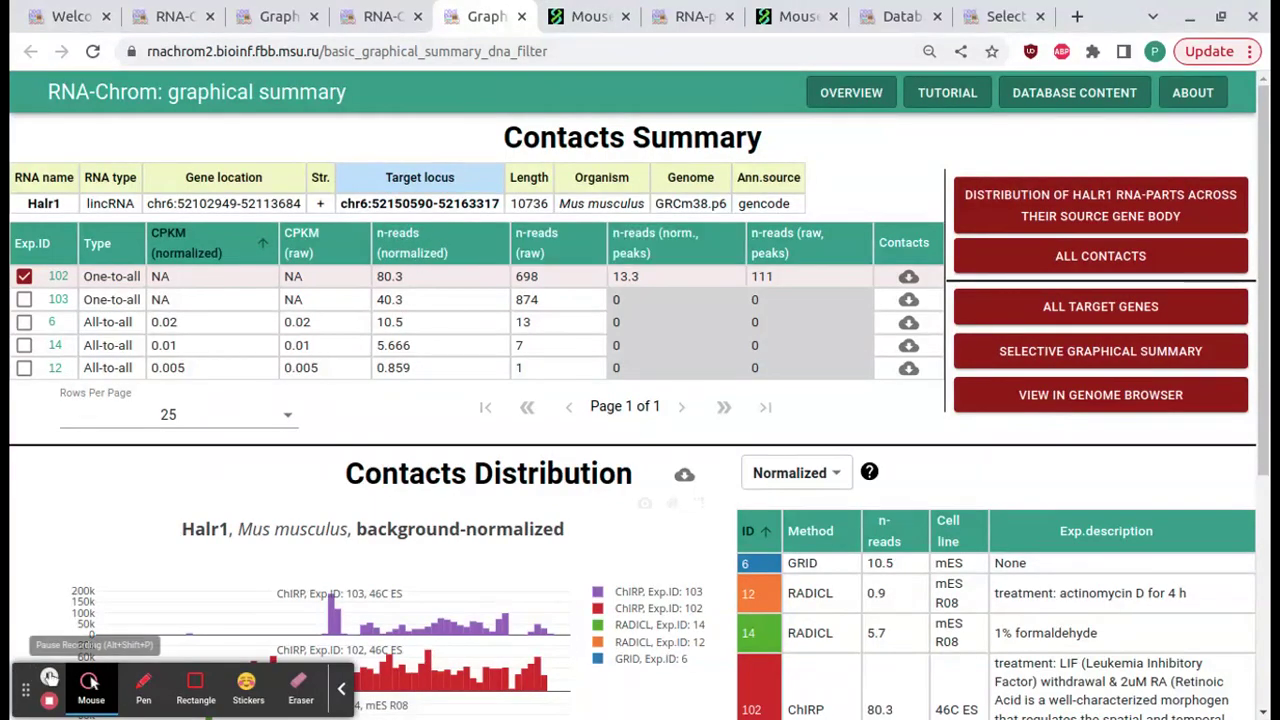
Open all Halr1 target genes for experiment 102, filter the target genes by "hox", and check the density column explanations
click(1020, 308)
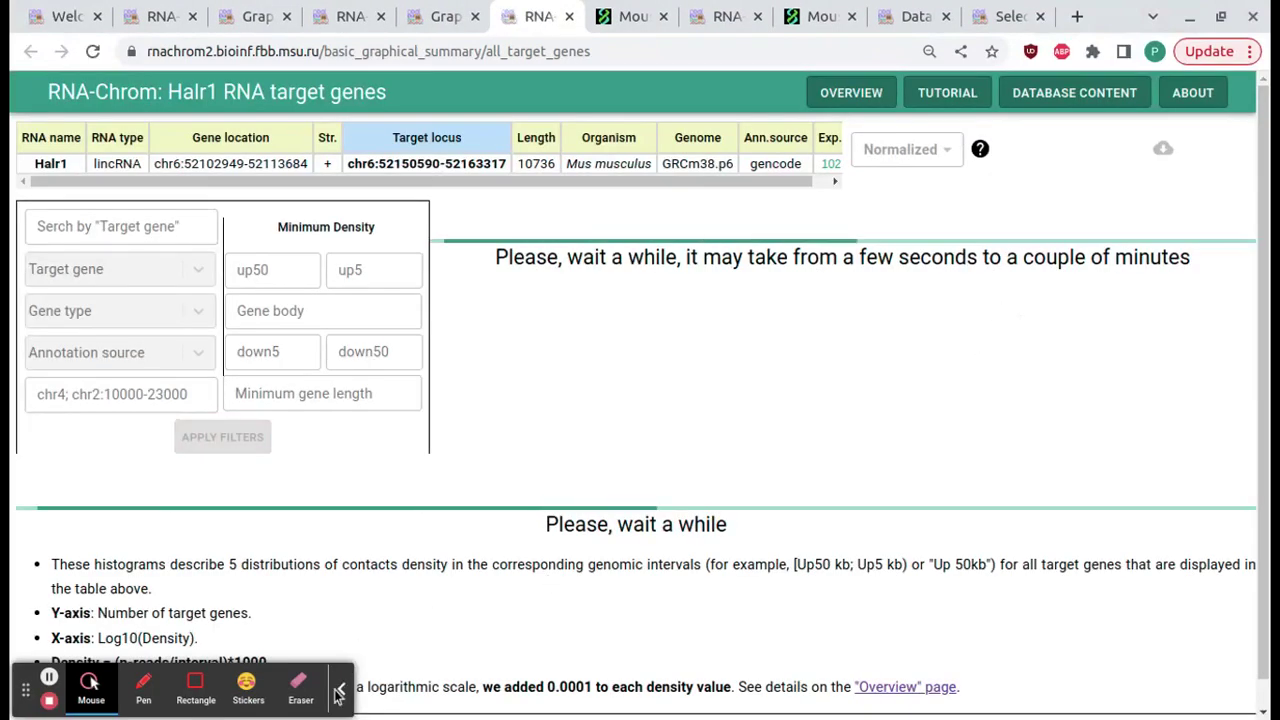
click(343, 690)
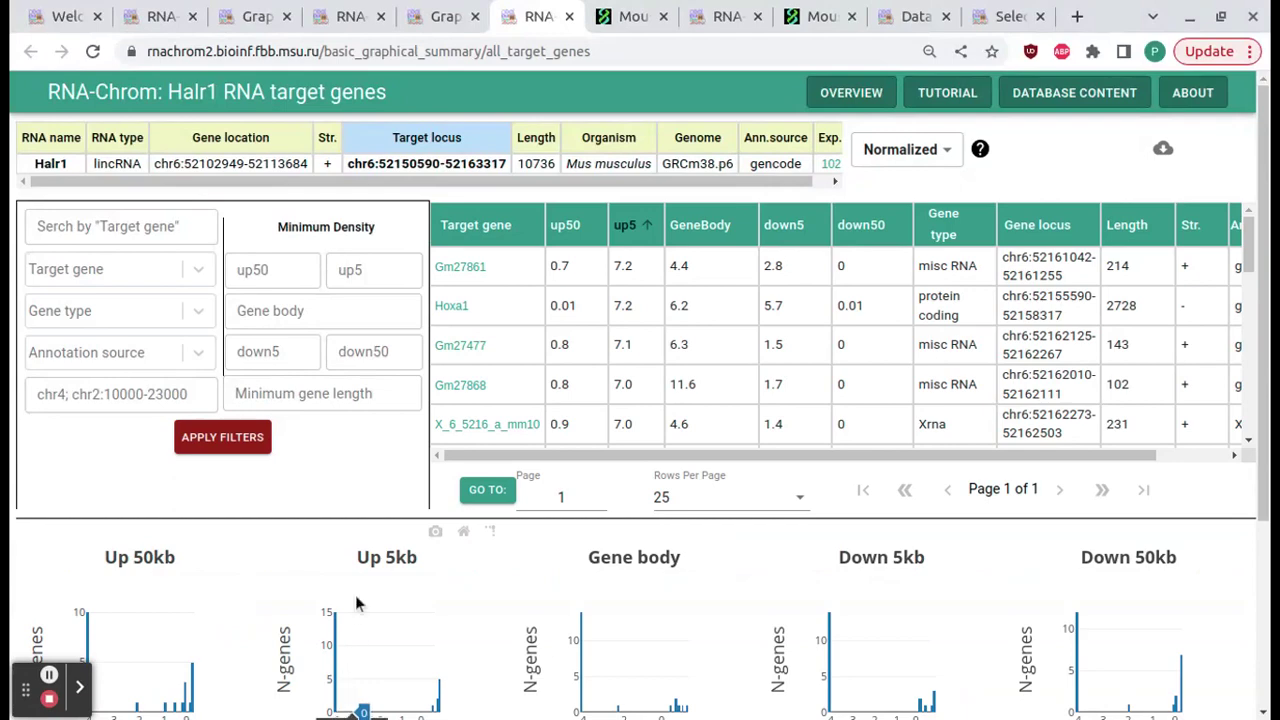
click(160, 221)
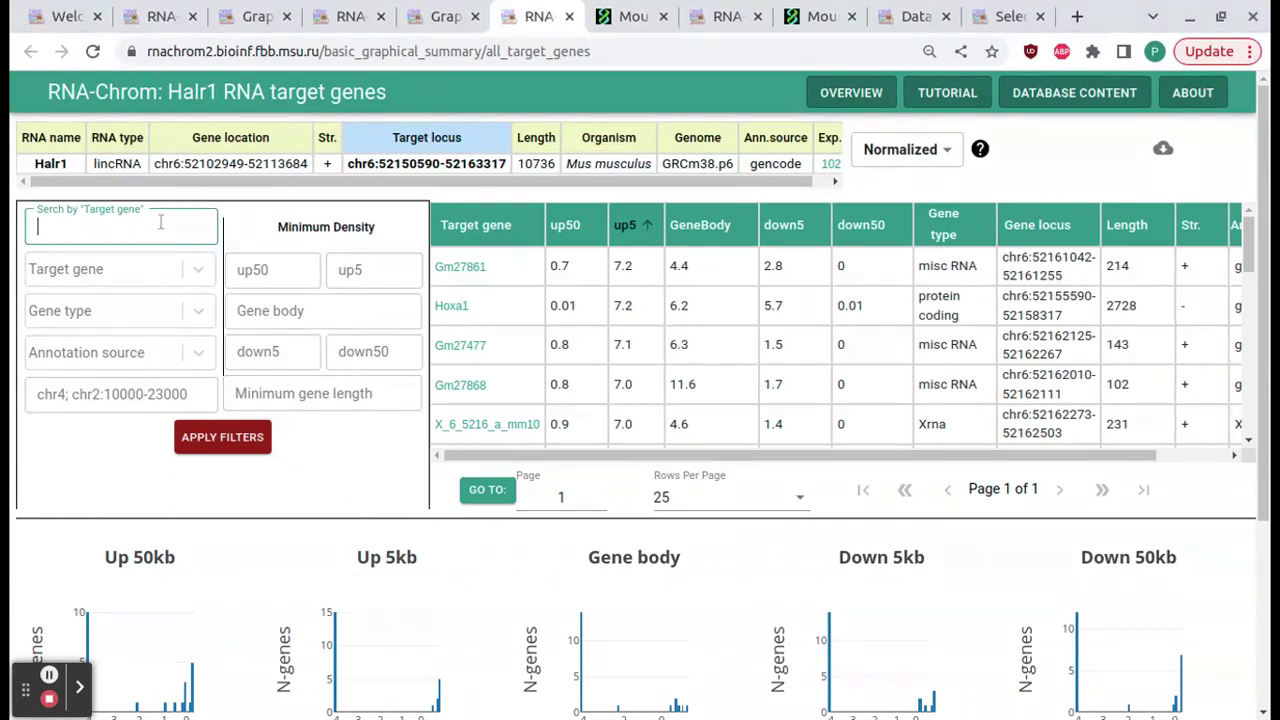
text(hox)
click(213, 438)
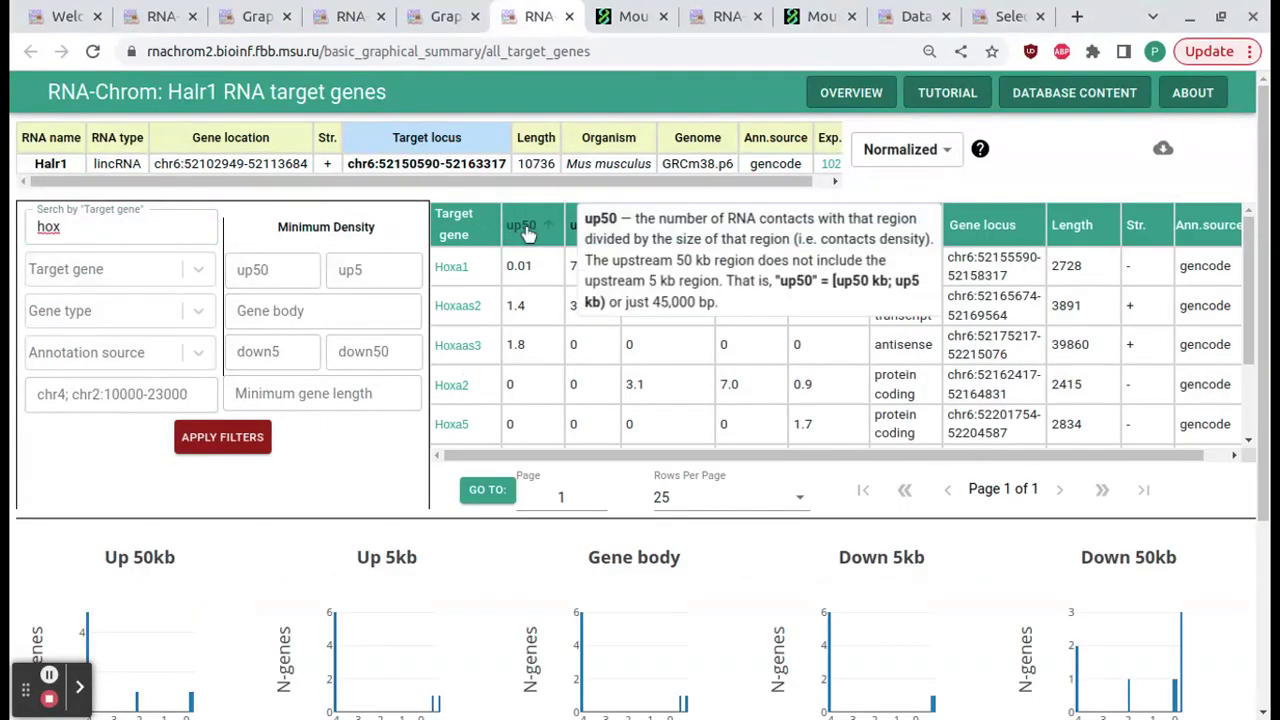
mouse_move(632, 232)
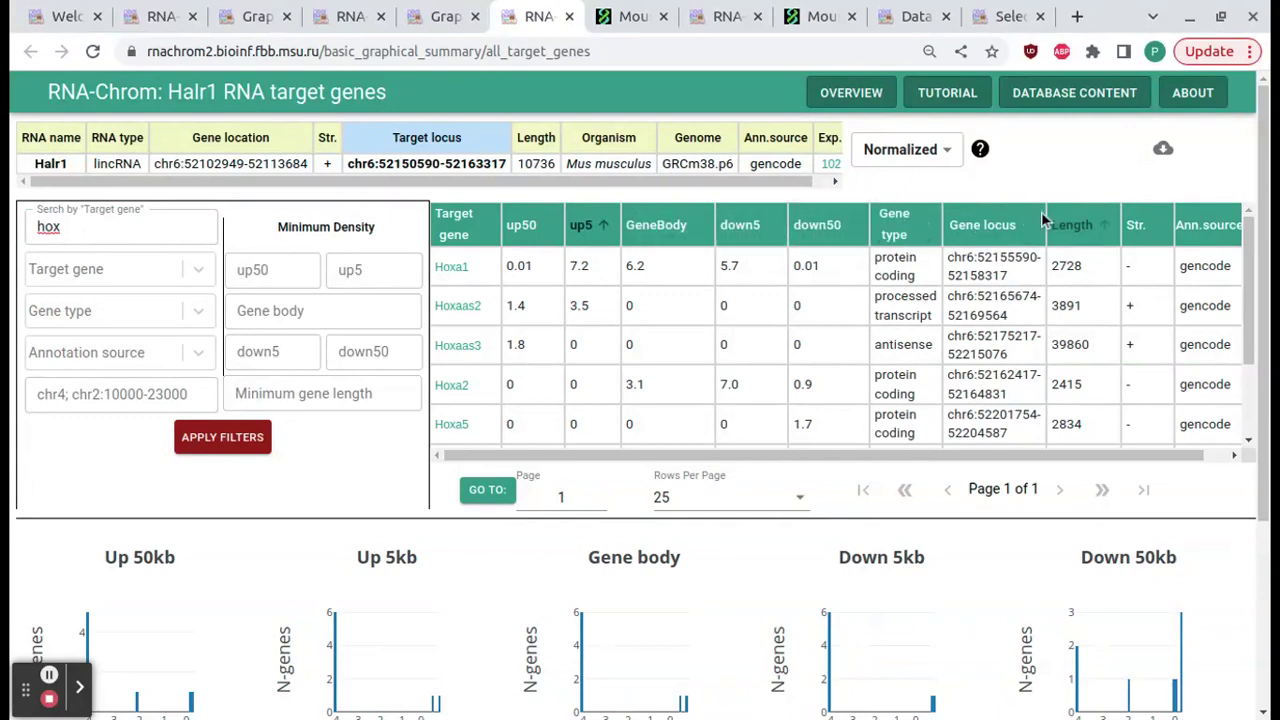
Switch the target genes table to "Norm. & in peaks (one-to-all)" and download the all target genes table
click(943, 152)
click(944, 213)
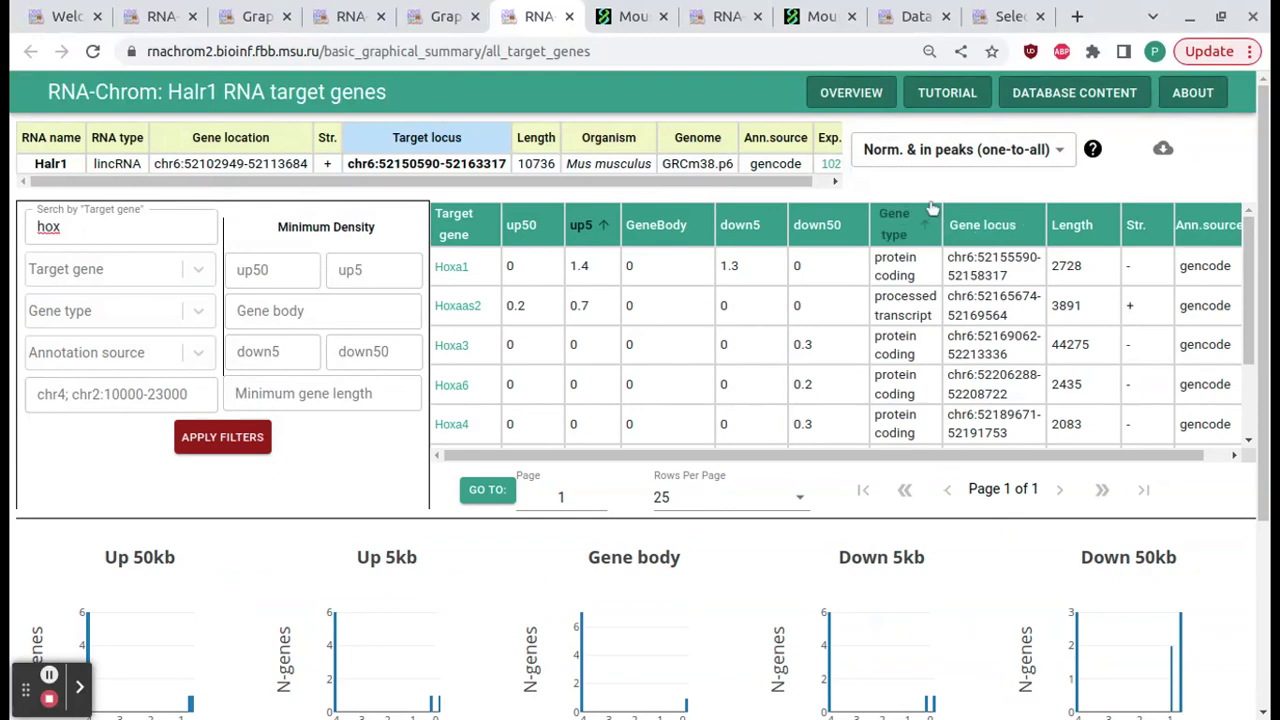
click(1163, 150)
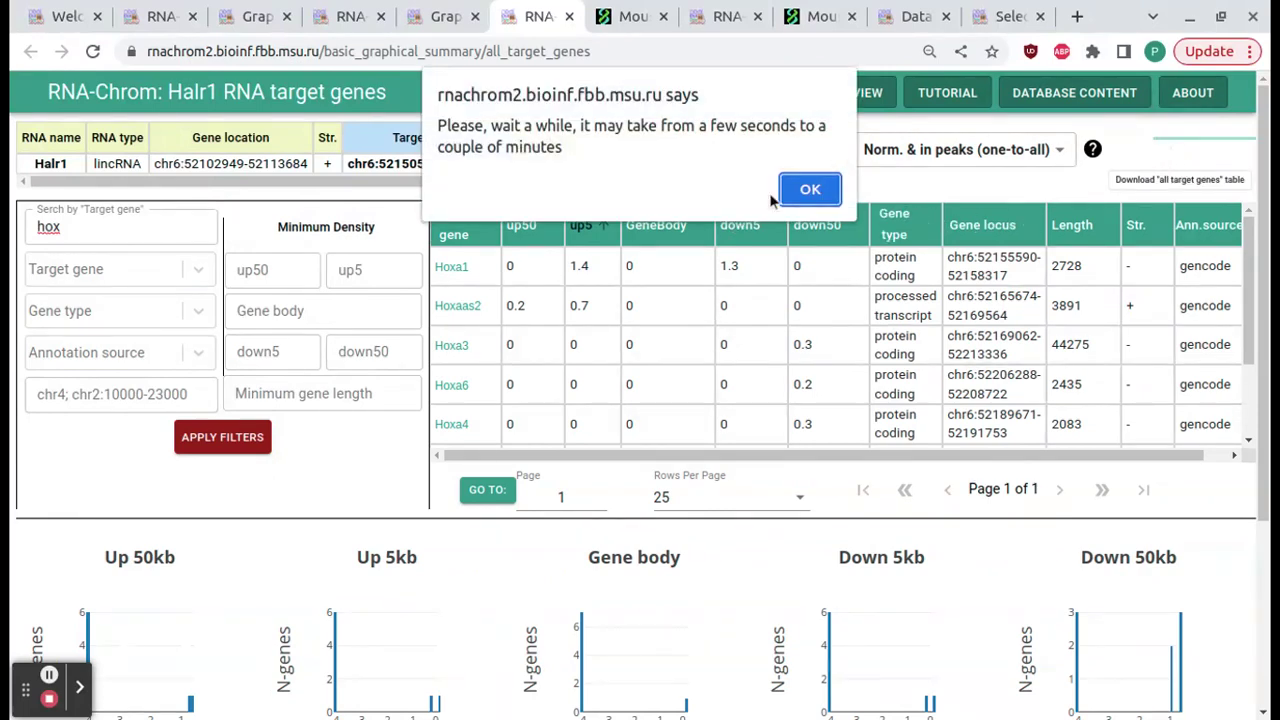
click(805, 188)
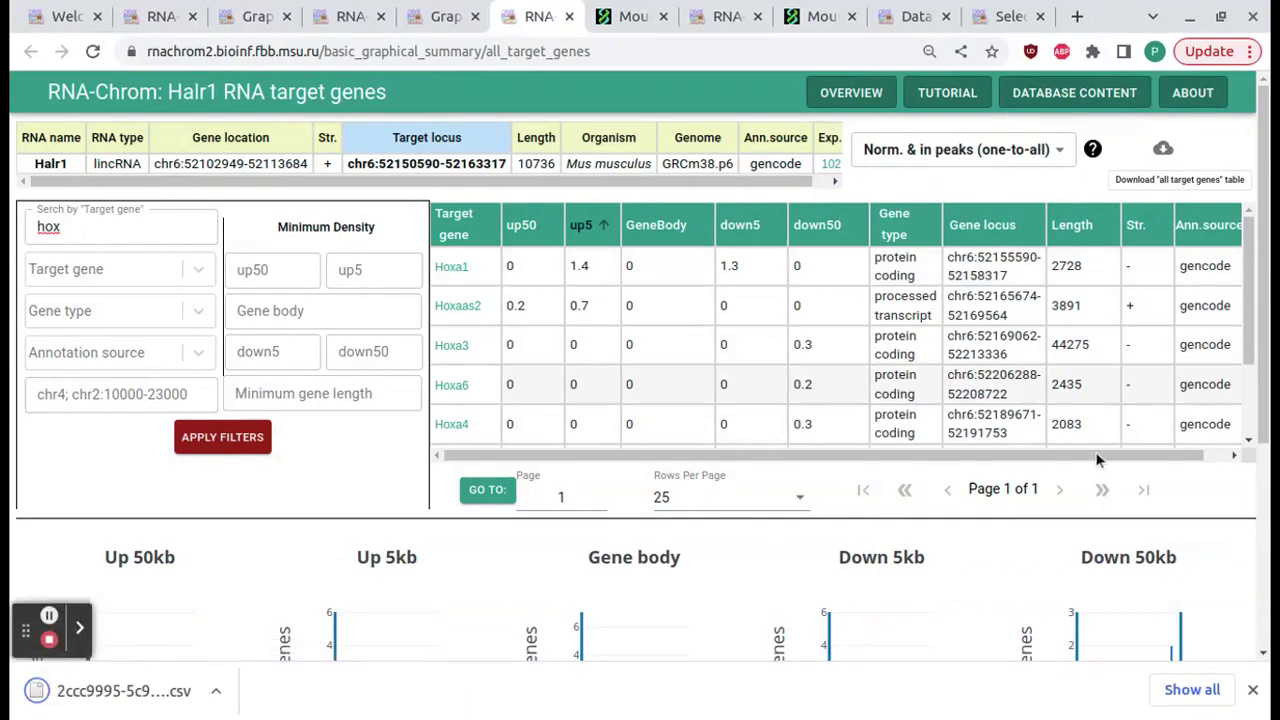
click(1252, 692)
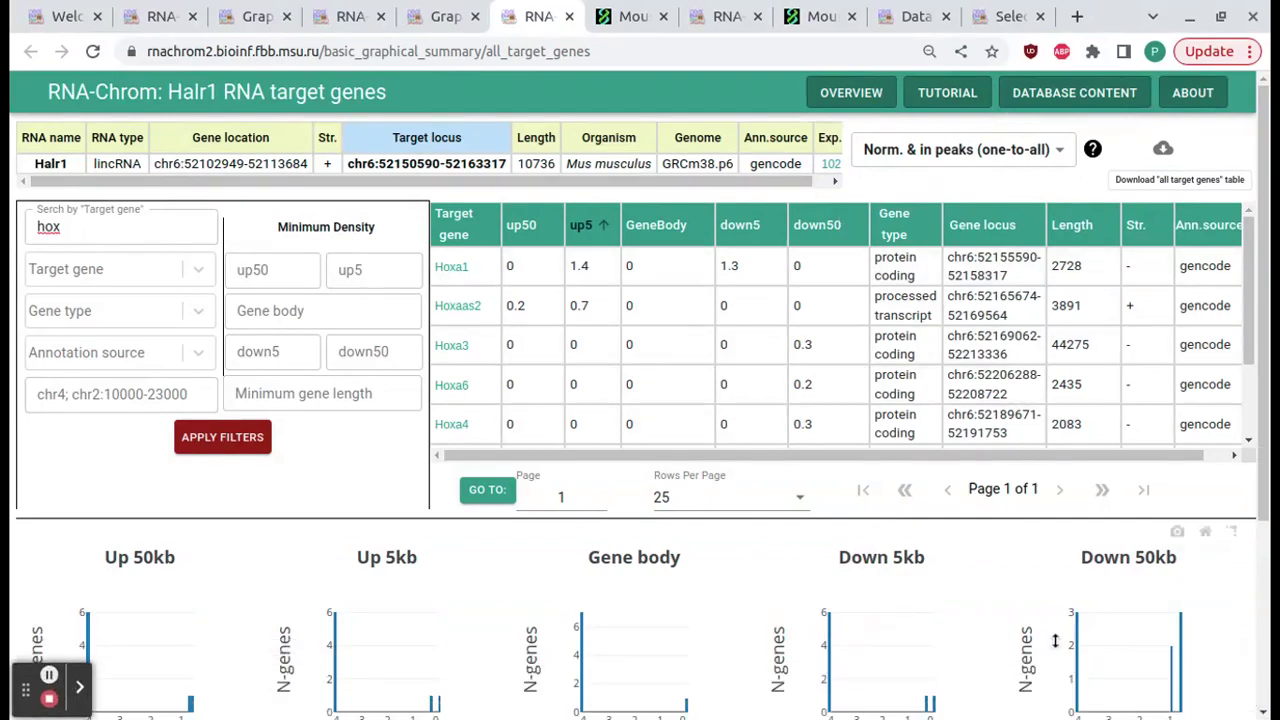
Review the contacts density histograms and check the page of RNAs contacting target gene Hoxa1
scroll(1055, 641, down, 3)
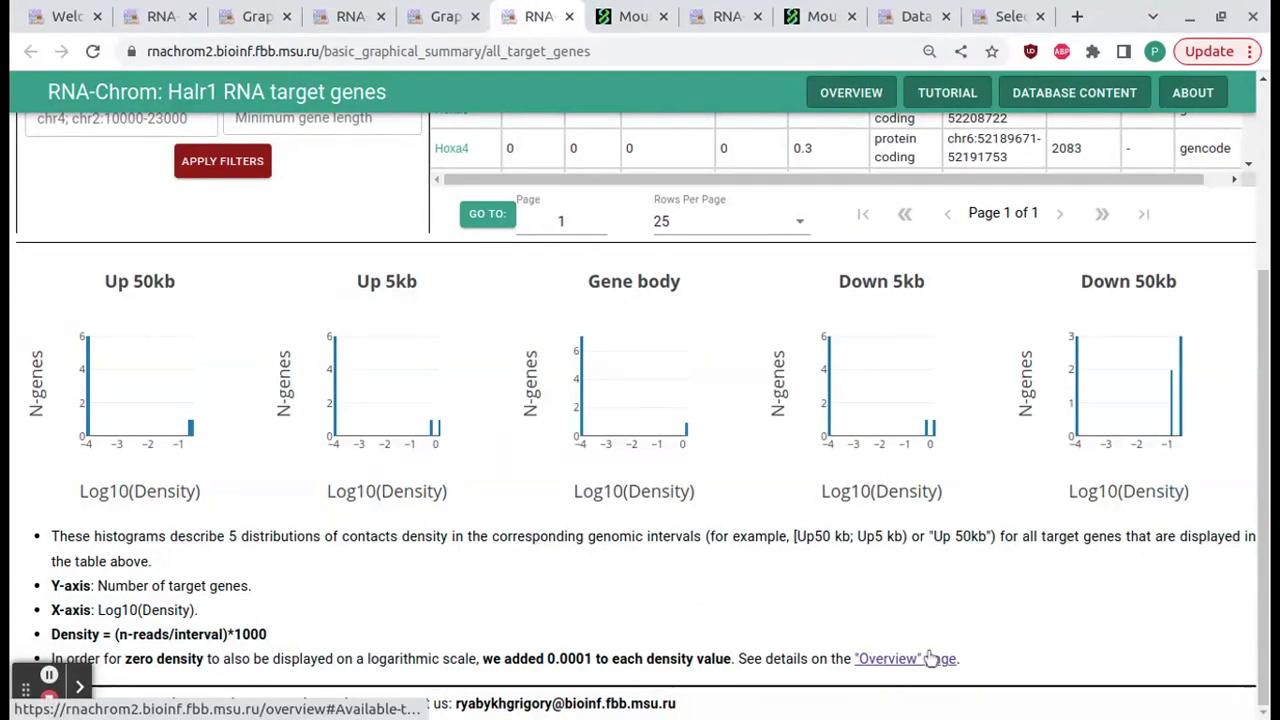
scroll(975, 622, up, 3)
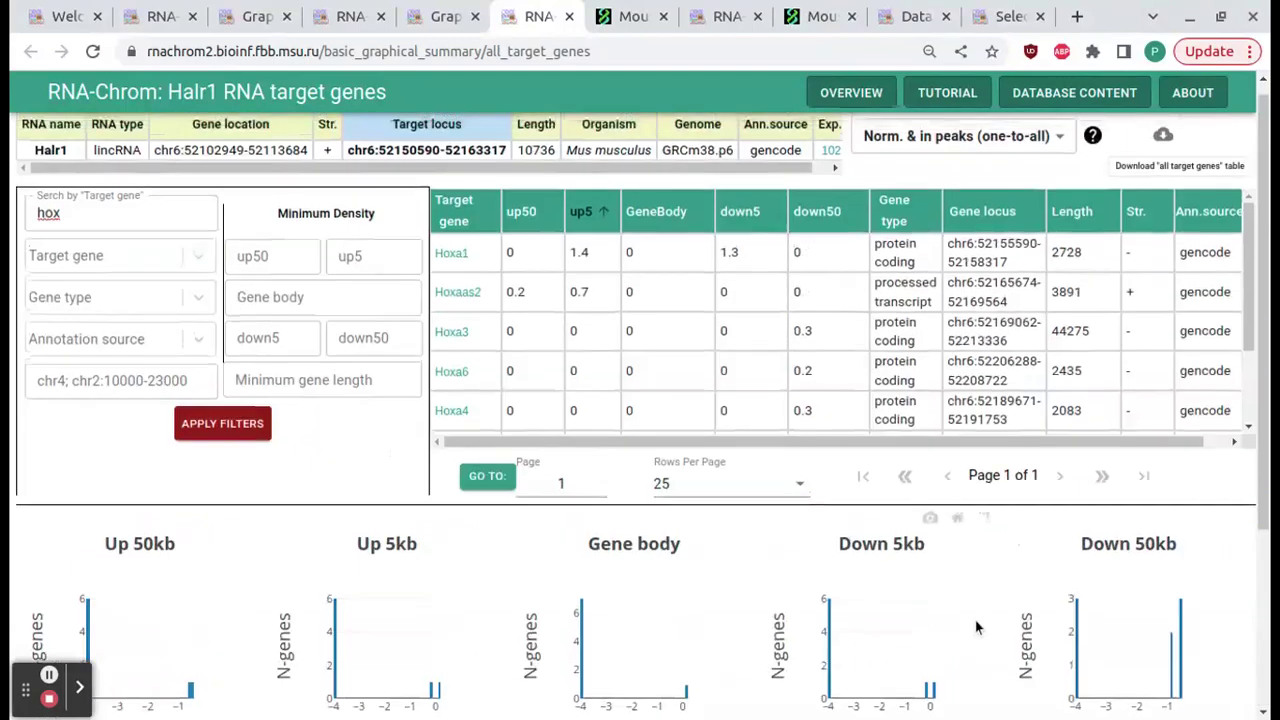
click(452, 267)
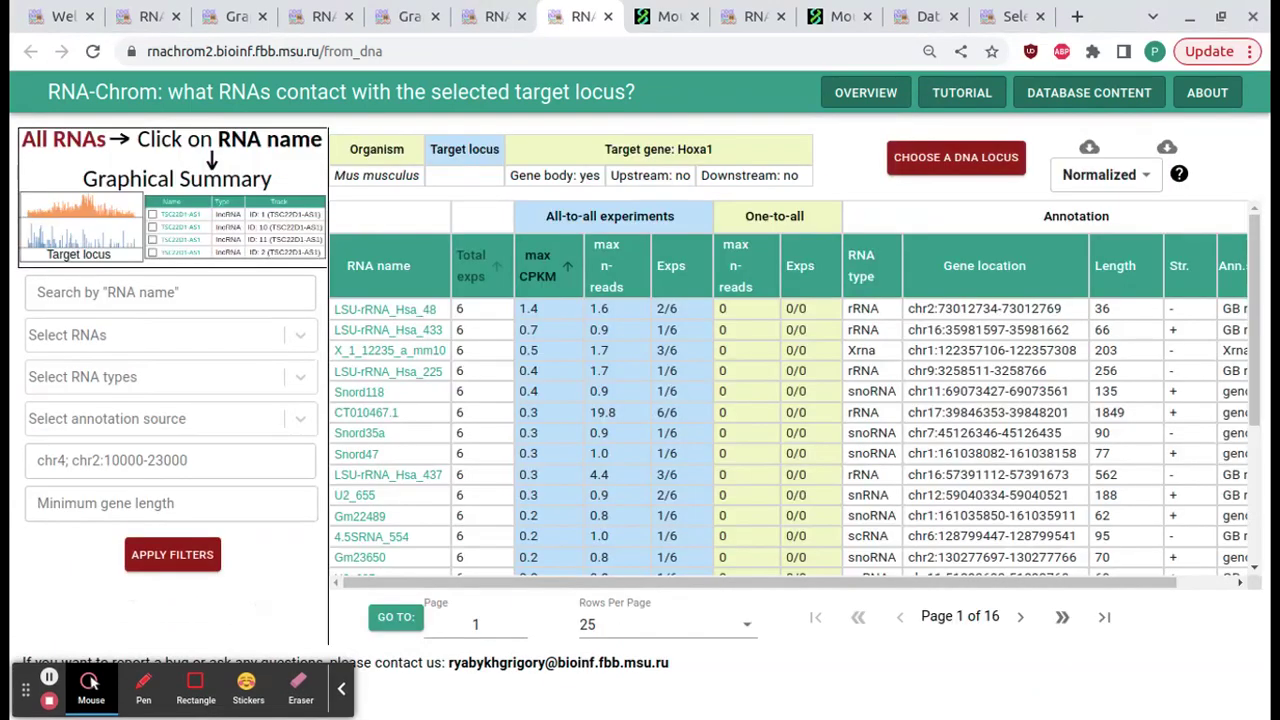
double_click(706, 149)
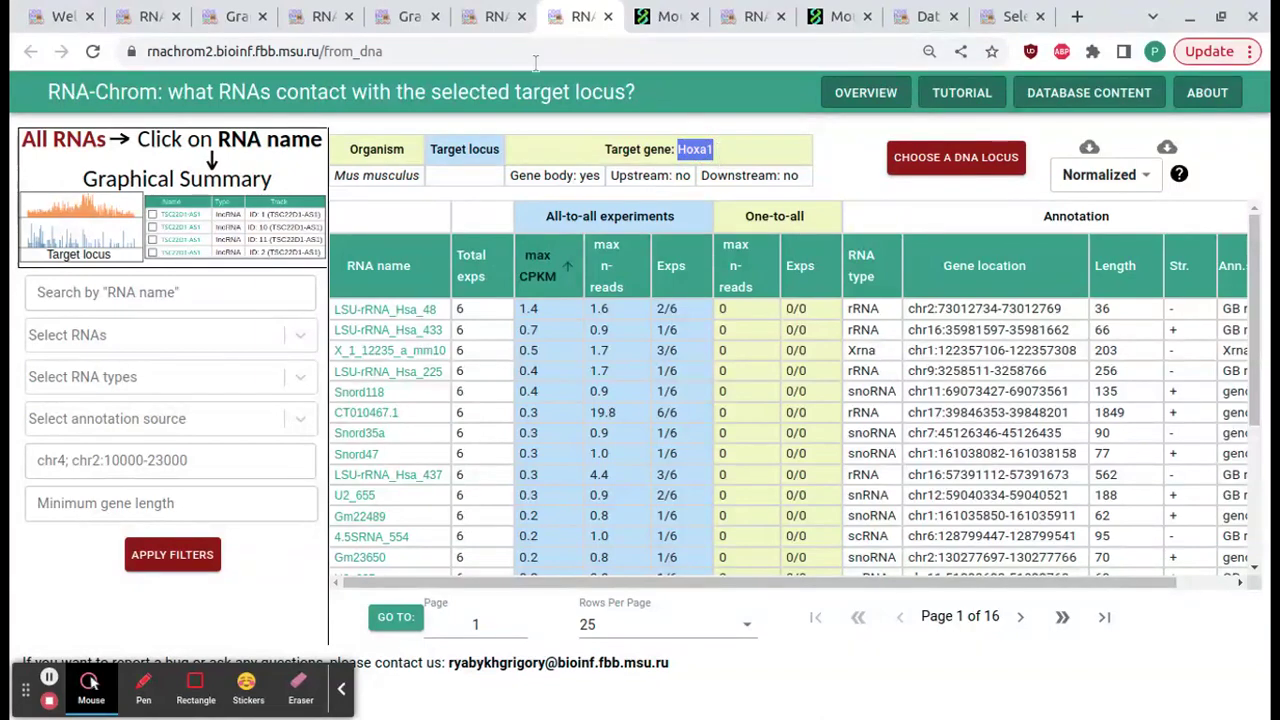
click(482, 28)
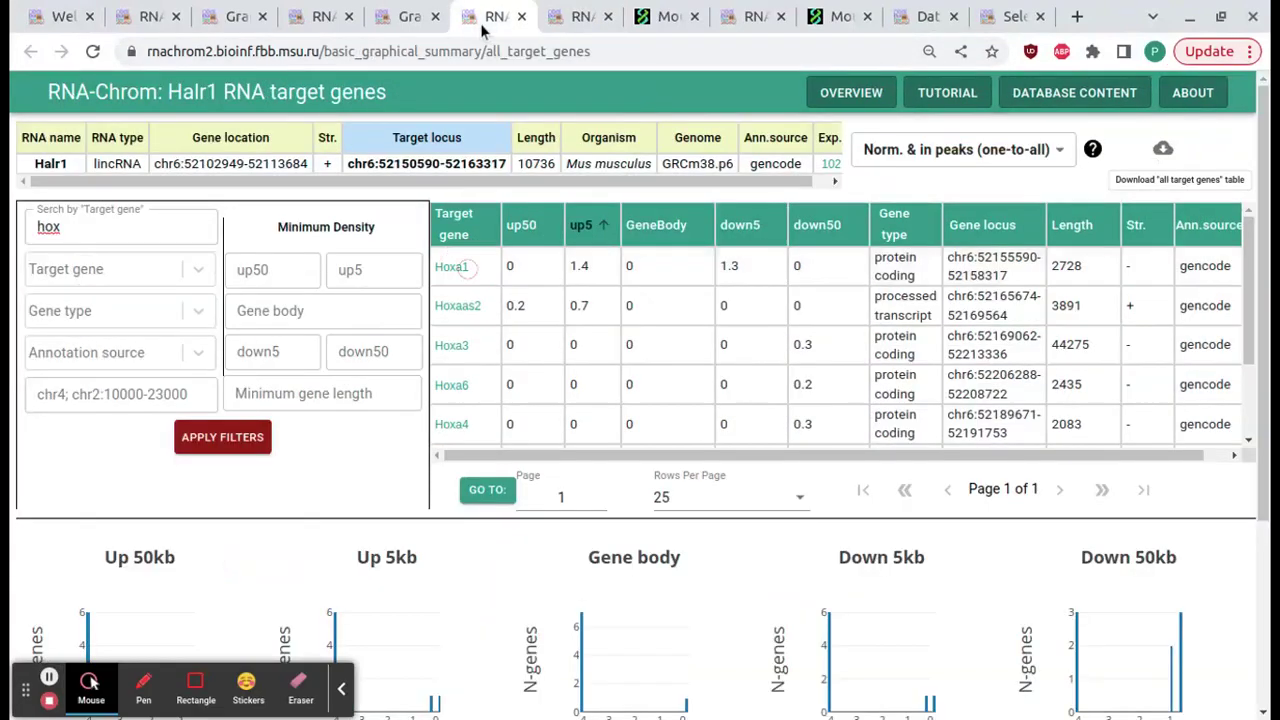
Deselect experiment 102 in Halr1's DNA-filtered graphical summary and open the summary of all contacts
click(412, 17)
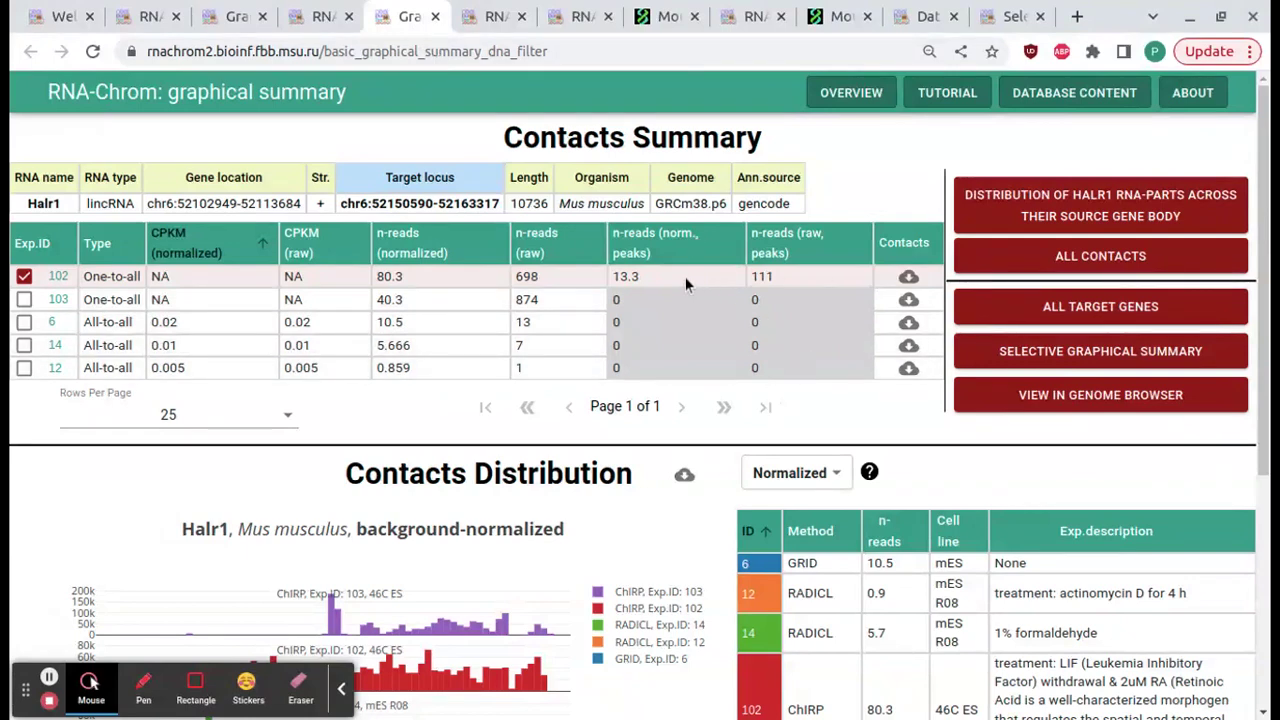
click(423, 277)
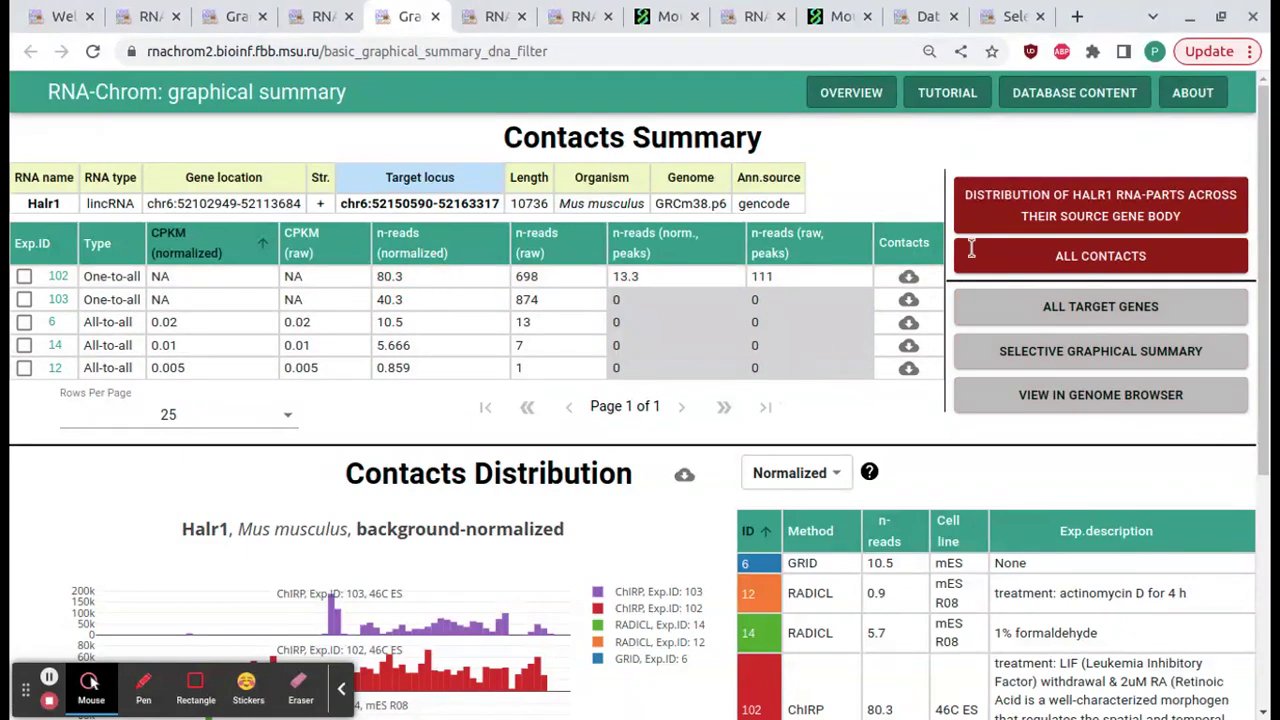
click(1105, 258)
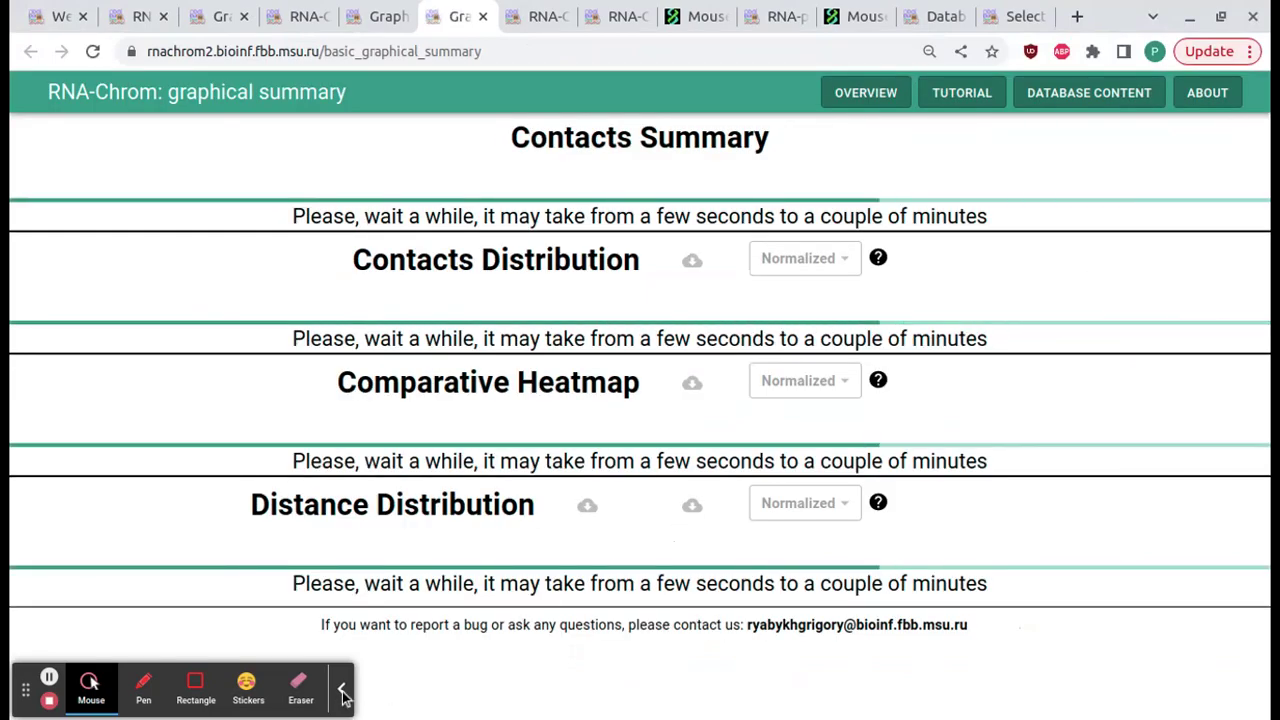
Find the Distance Distribution in Halr1's whole-genome summary and turn off its gene-centric line chart
click(341, 691)
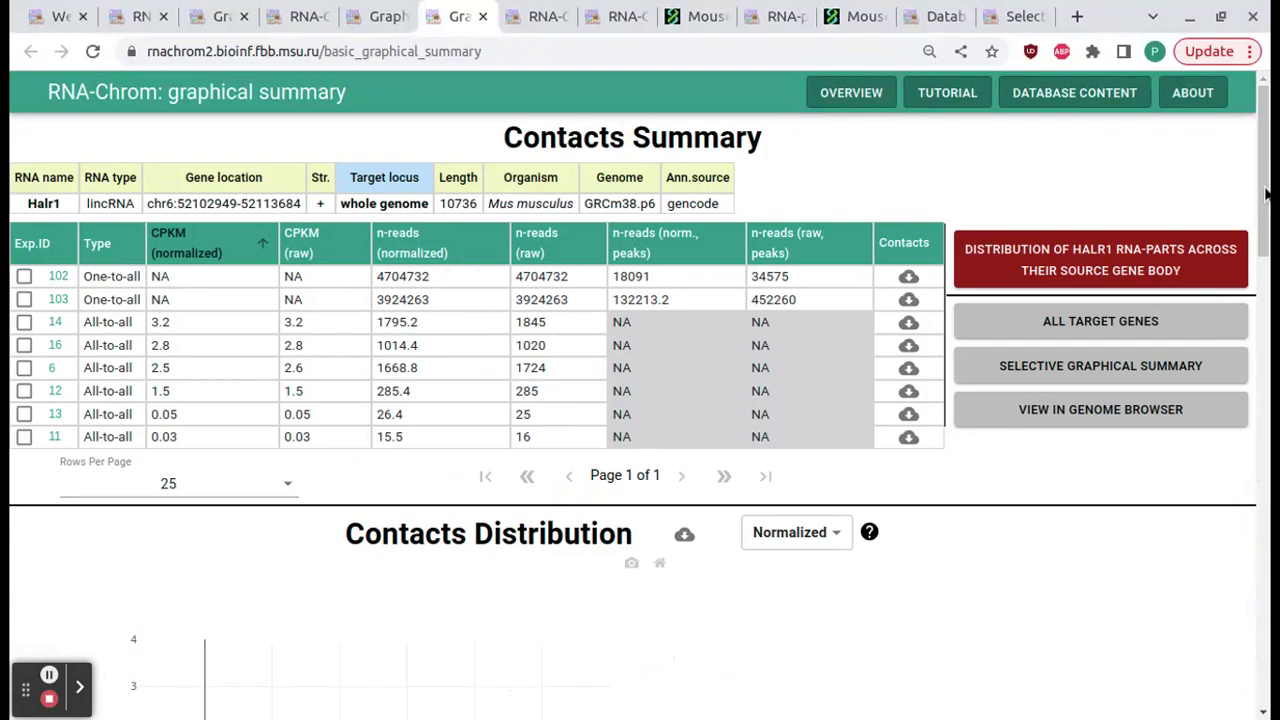
drag(1265, 193, 1268, 630)
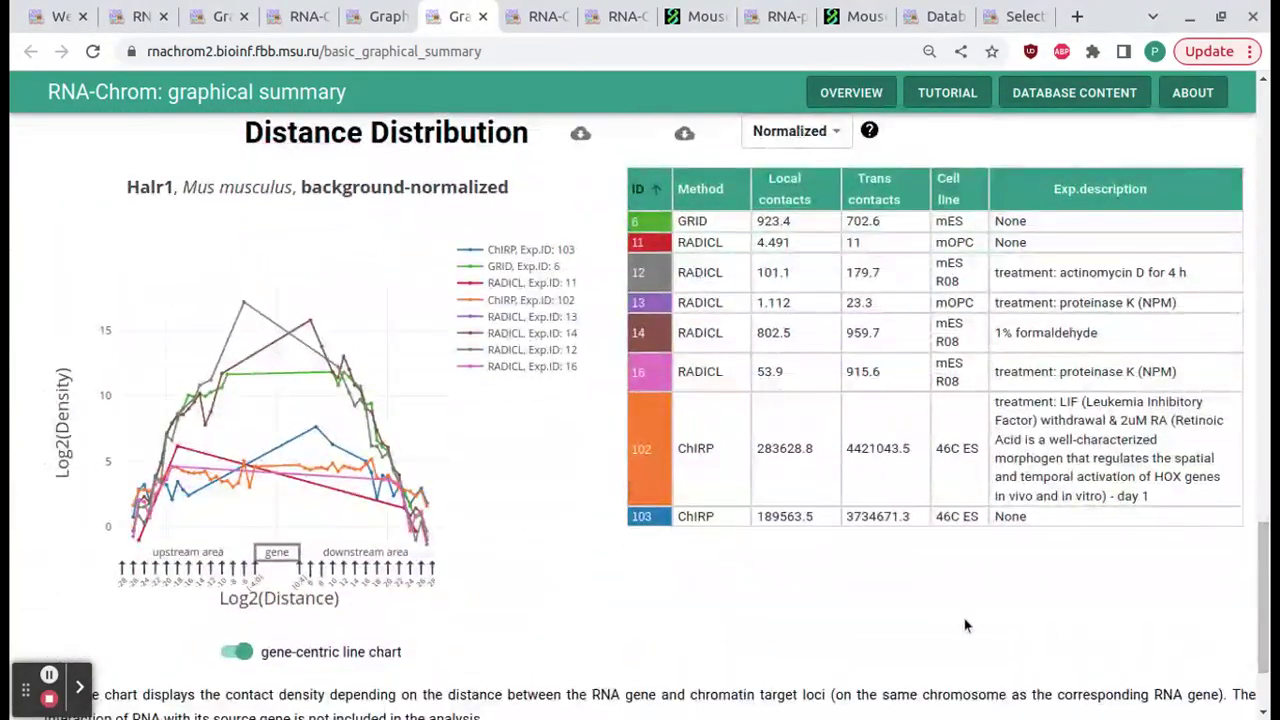
click(243, 654)
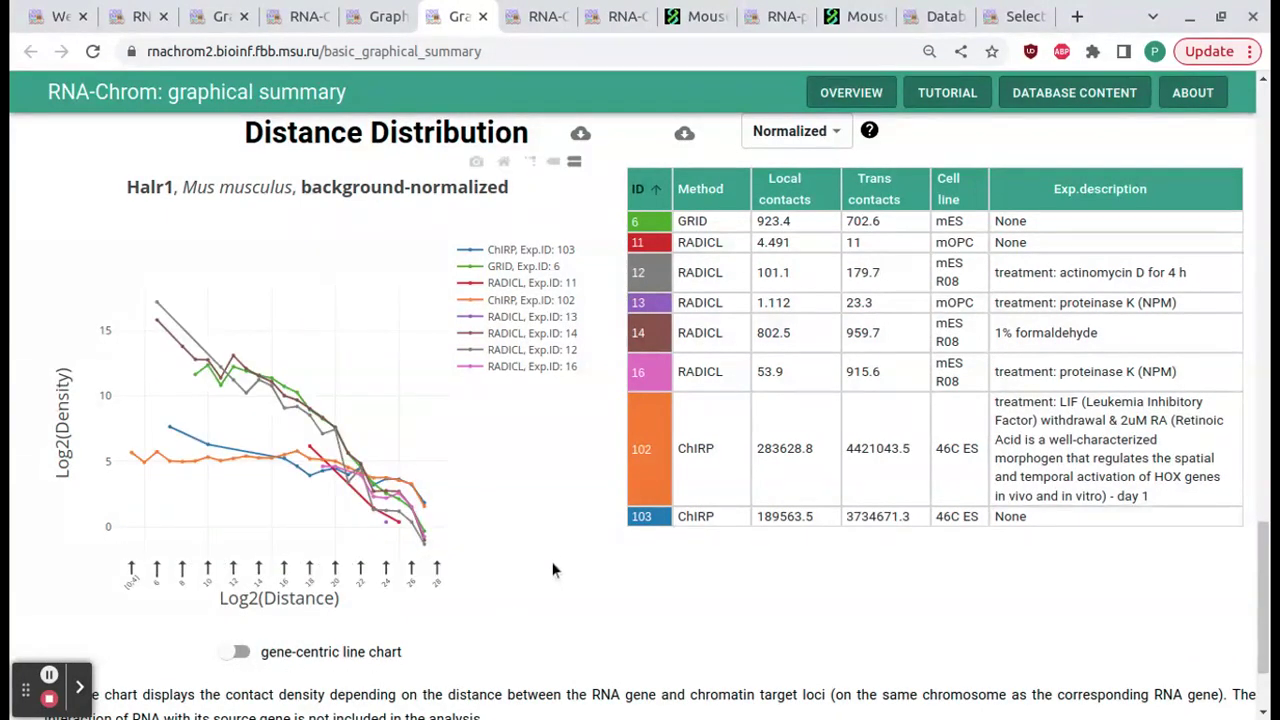